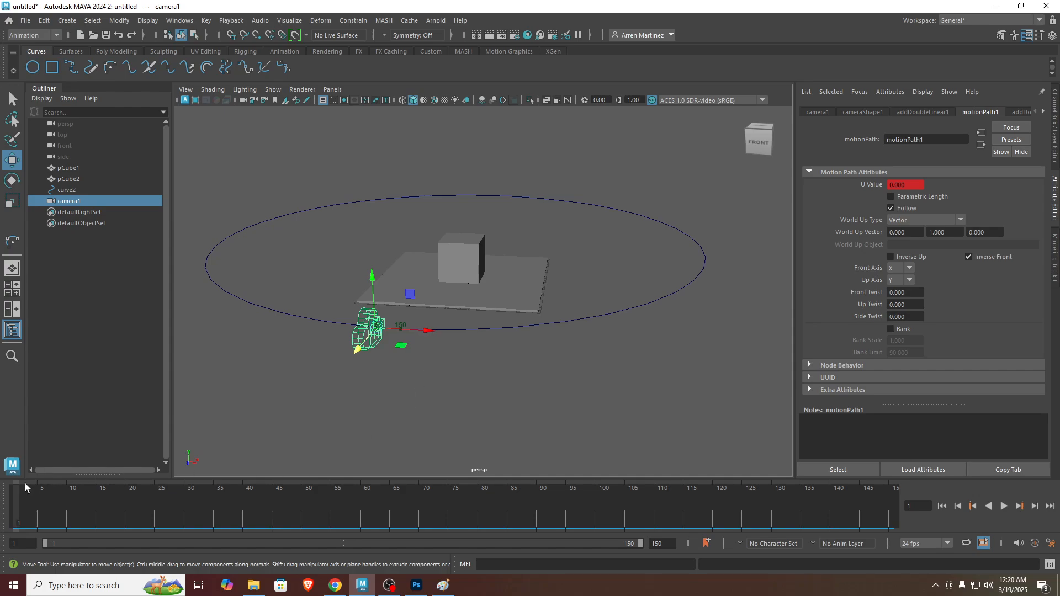
Step: Scrub the timeline to frame 15 to preview the existing camera's movement along its circular path
left_click_drag(15, 499, 15, 474)
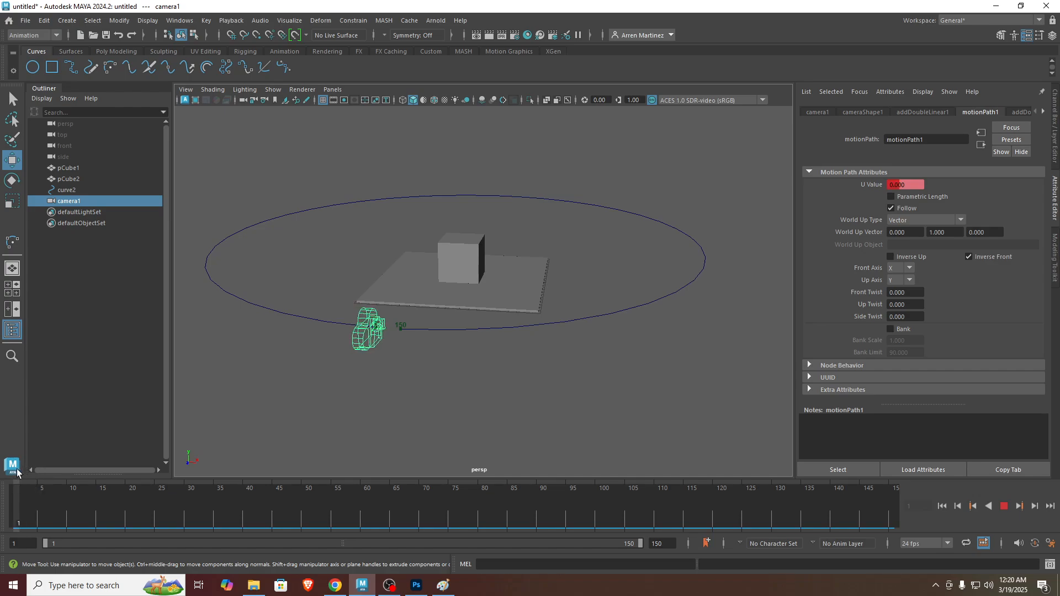
scroll(230, 403, "up", 2)
left_click_drag(29, 509, 99, 485)
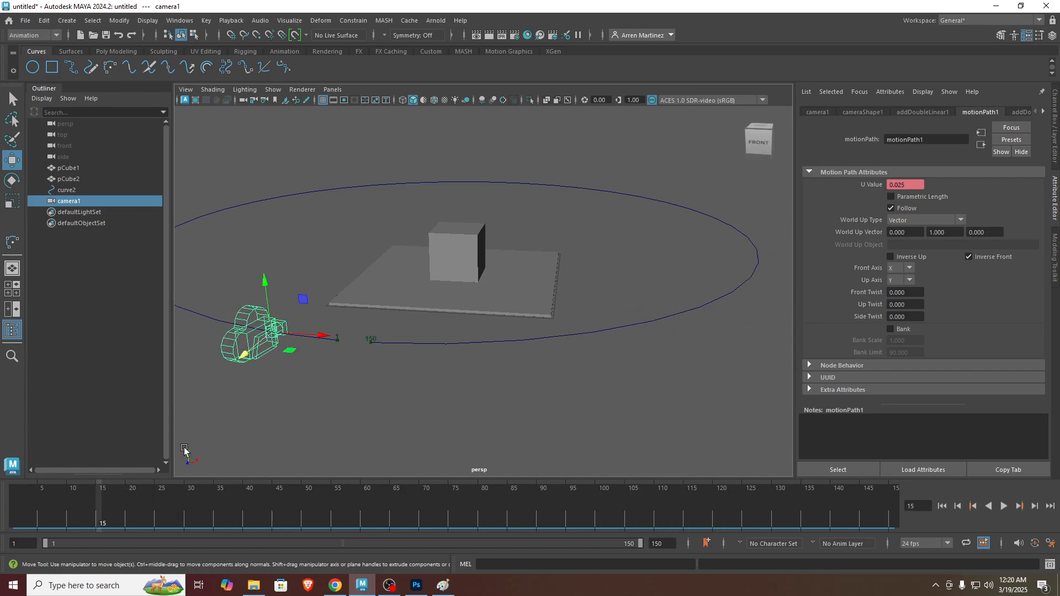
Step: Delete the existing camera together with the circular curve it follows
scroll(289, 391, "down", 2)
left_click_drag(283, 292, 336, 343)
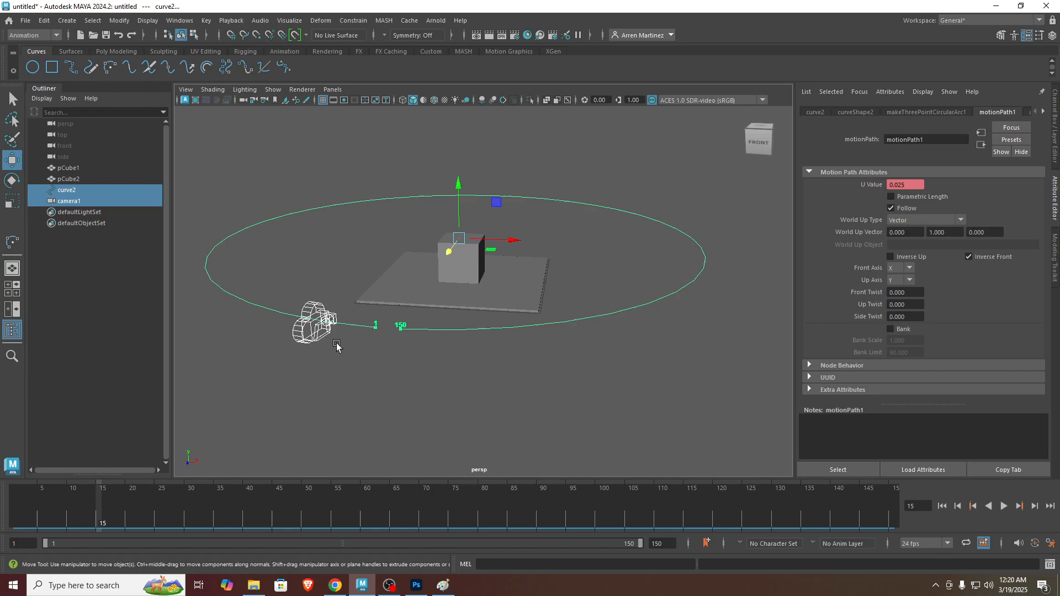
key("Delete")
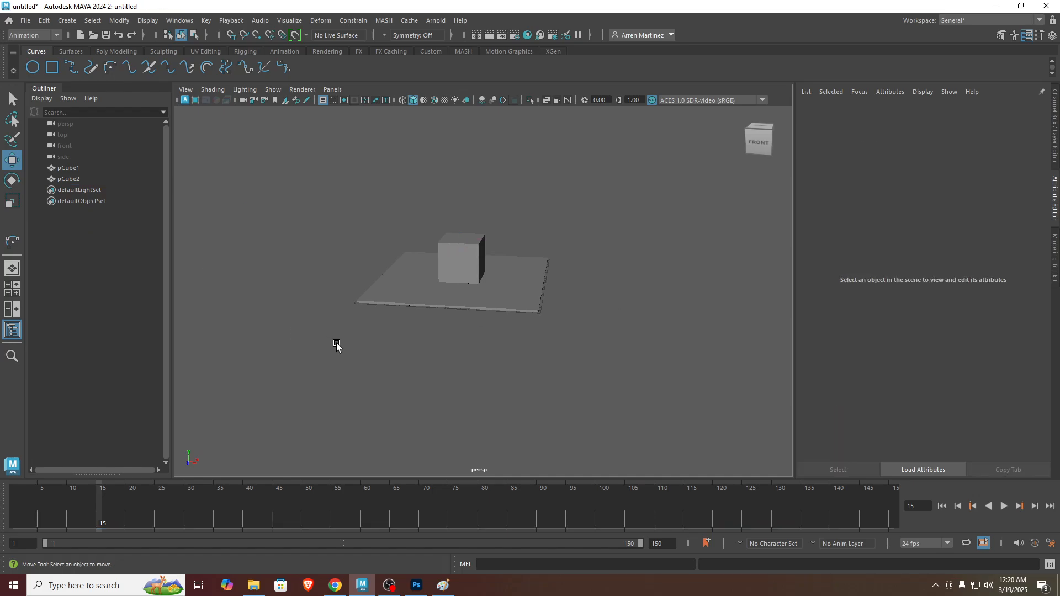
Step: Draw a nearly closed three-point circular arc around the platform in the top view, with a radius of about 31.5 cm
left_click(12, 287)
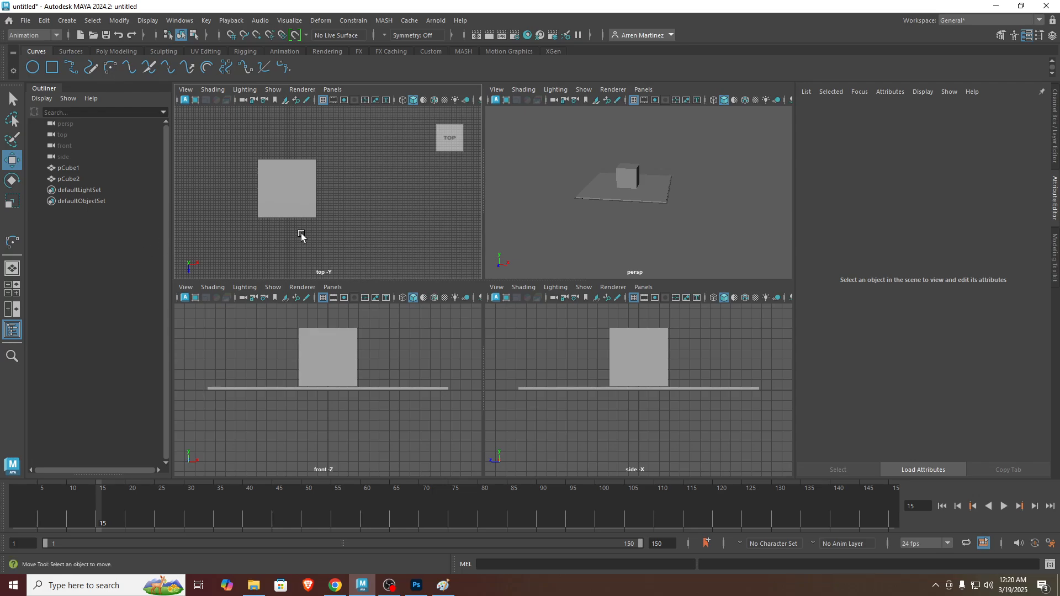
key("space")
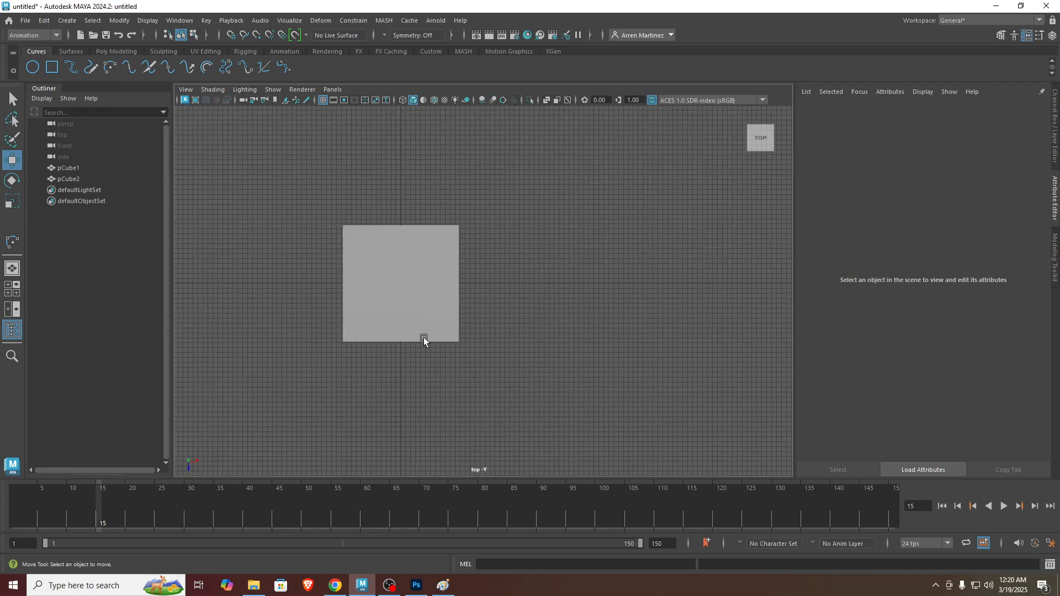
scroll(425, 340, "down", 1)
middle_click_drag(426, 340, 450, 335, "alt")
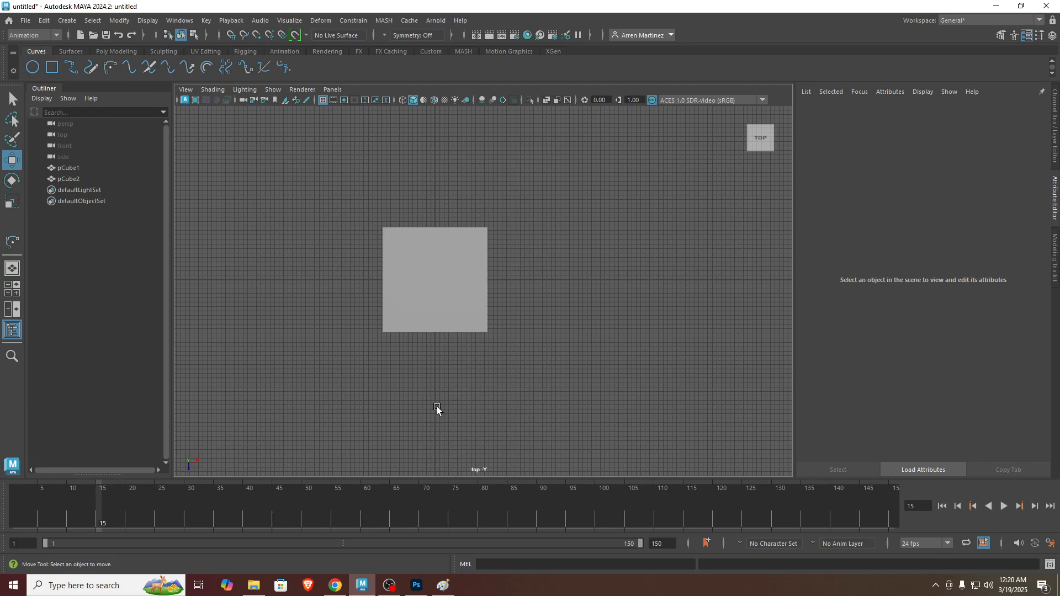
left_click(110, 68)
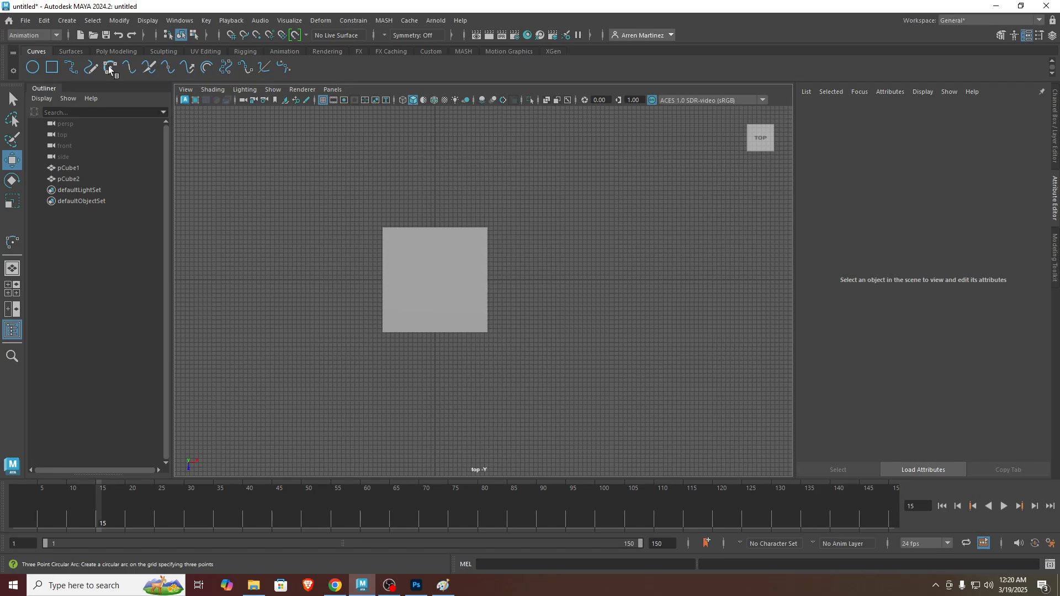
left_click(435, 428)
left_click(433, 155)
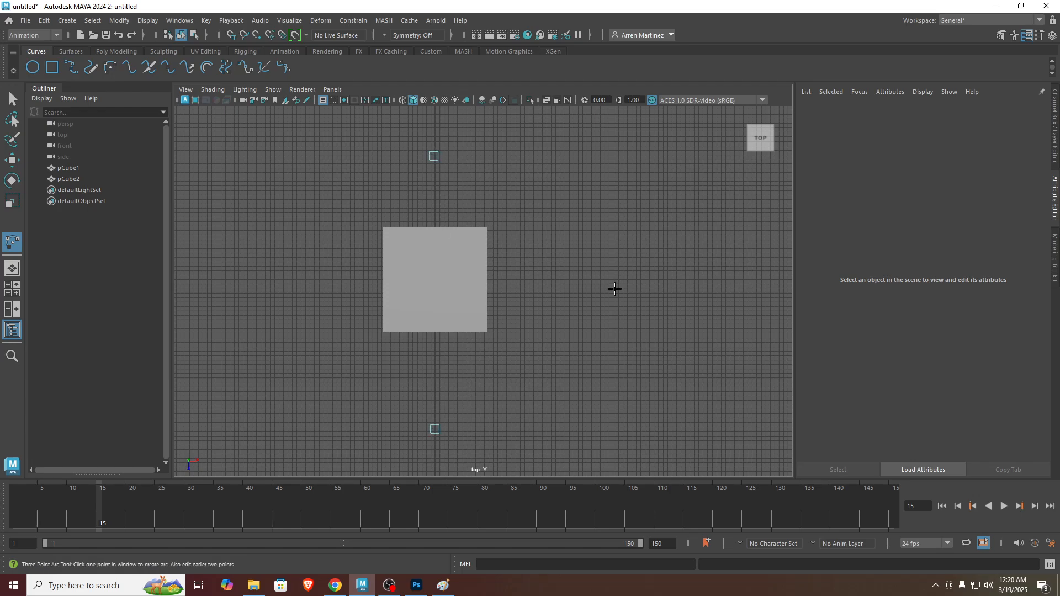
left_click_drag(578, 280, 442, 430)
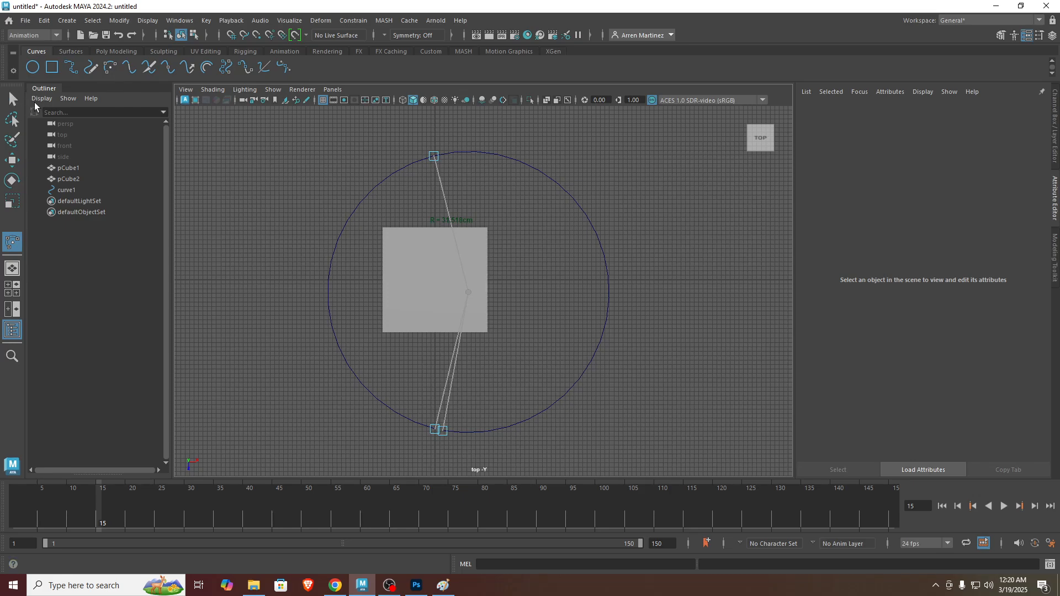
Step: Center the circular curve on the platform and scale it up uniformly by about 1.14
left_click(12, 99)
key("w")
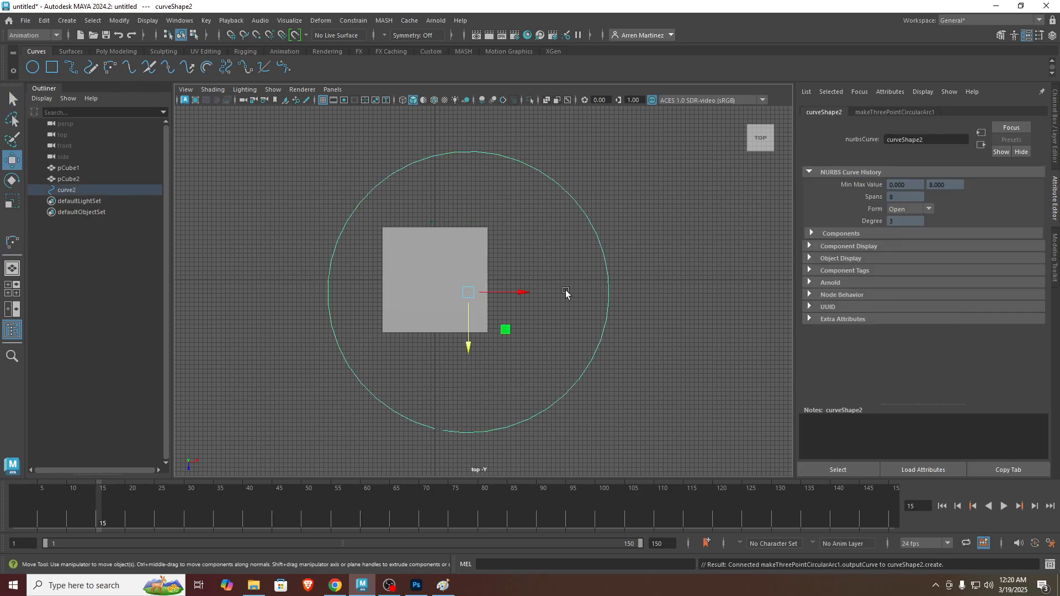
left_click_drag(523, 291, 465, 325)
key("r")
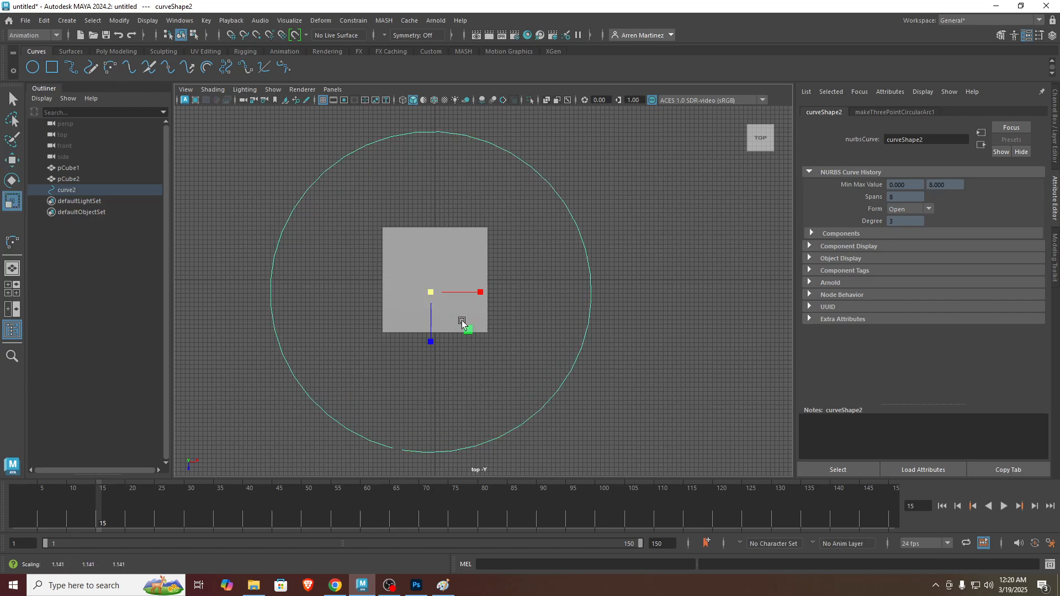
Step: Rotate the circular curve about 13.3 degrees around Y so its gap lines up with the platform's vertical centerline
scroll(404, 440, "up", 2)
middle_click_drag(404, 440, 430, 284, "alt")
scroll(422, 313, "up", 5)
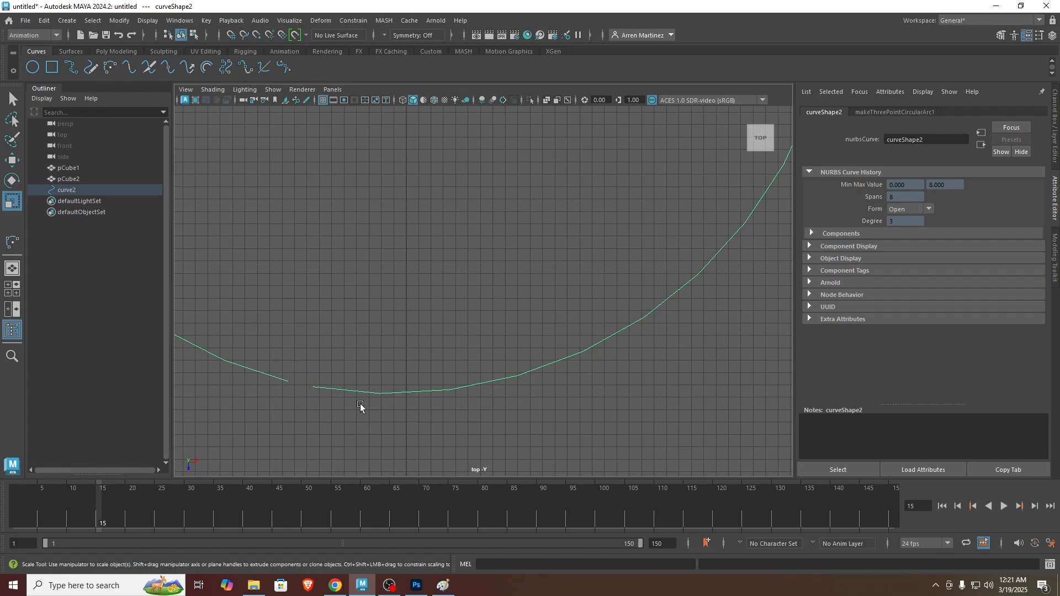
scroll(359, 390, "down", 4)
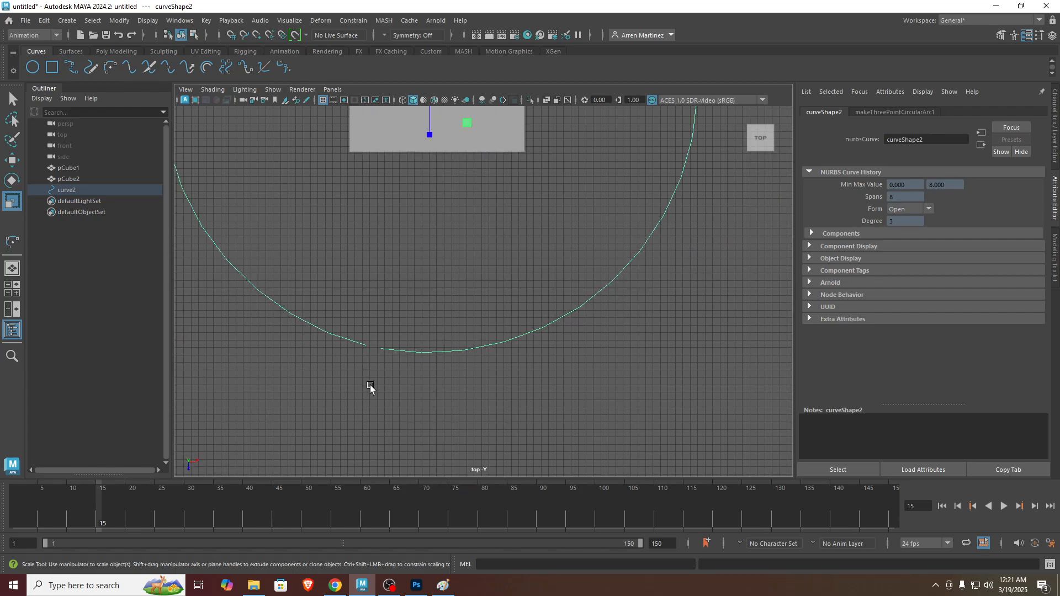
scroll(453, 295, "up", 1)
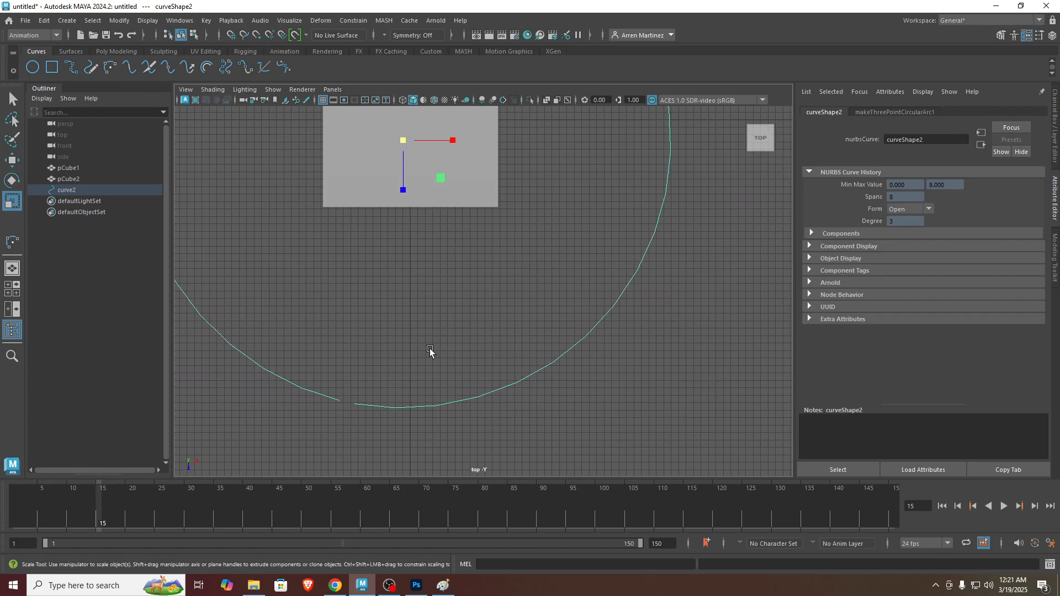
key("e")
left_click_drag(406, 199, 420, 207)
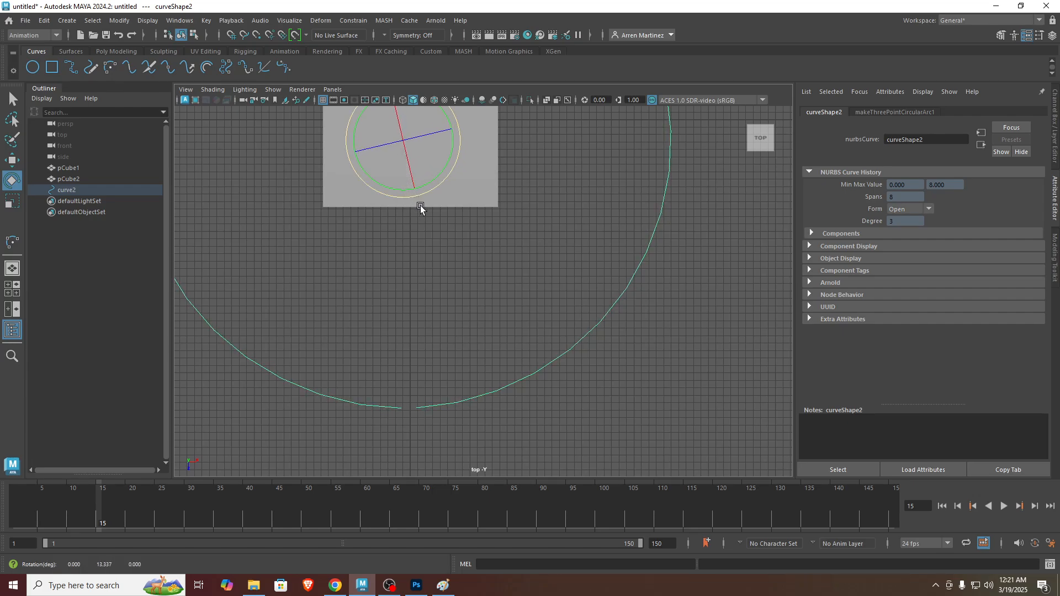
Step: Raise the circular curve in the perspective view to about the height of the cube's top
left_click(19, 273)
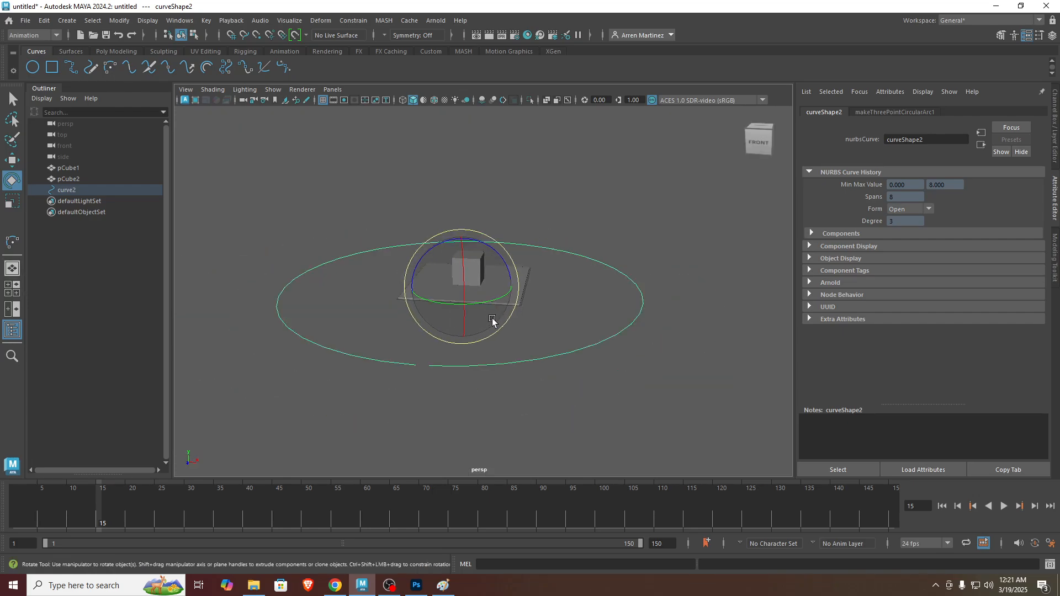
key("w")
left_click(460, 241)
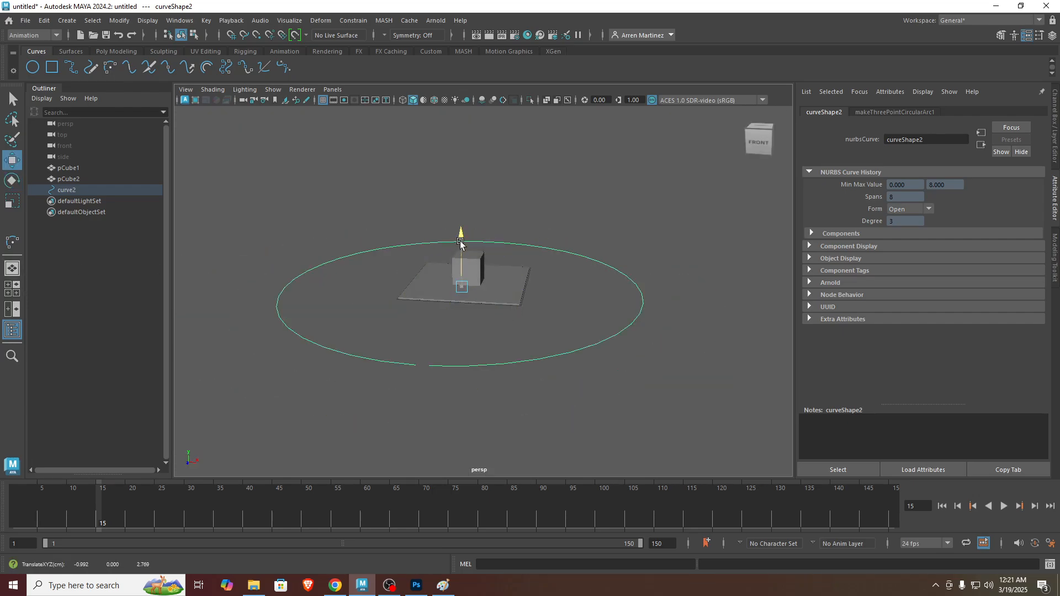
left_click_drag(459, 242, 472, 378, "alt")
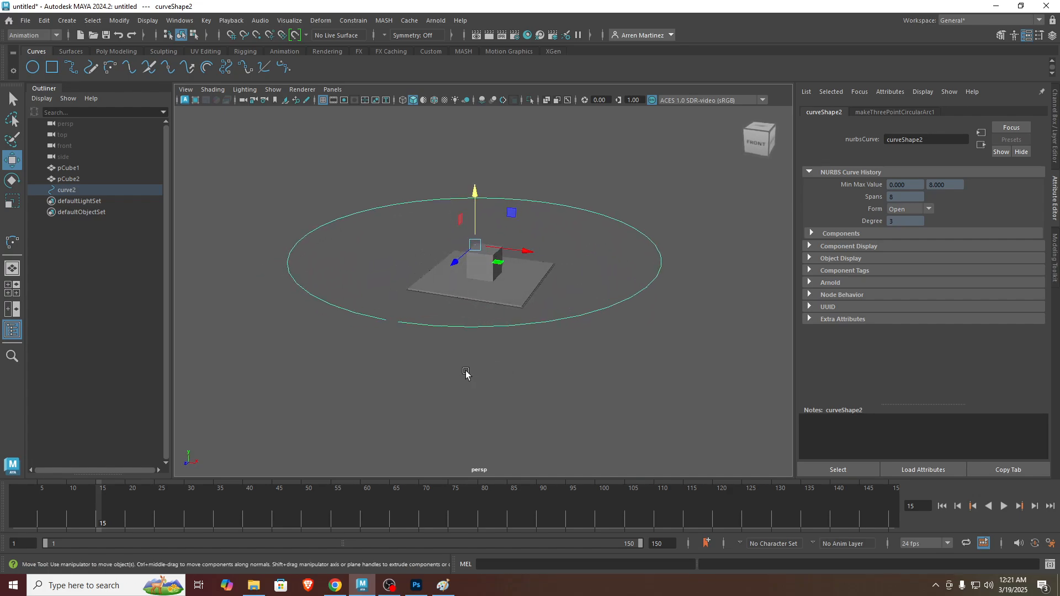
Step: Create a standard camera and move it beside the gap in the circular curve, at about X -1.4, Y 9.6, Z 42.5
left_click(67, 21)
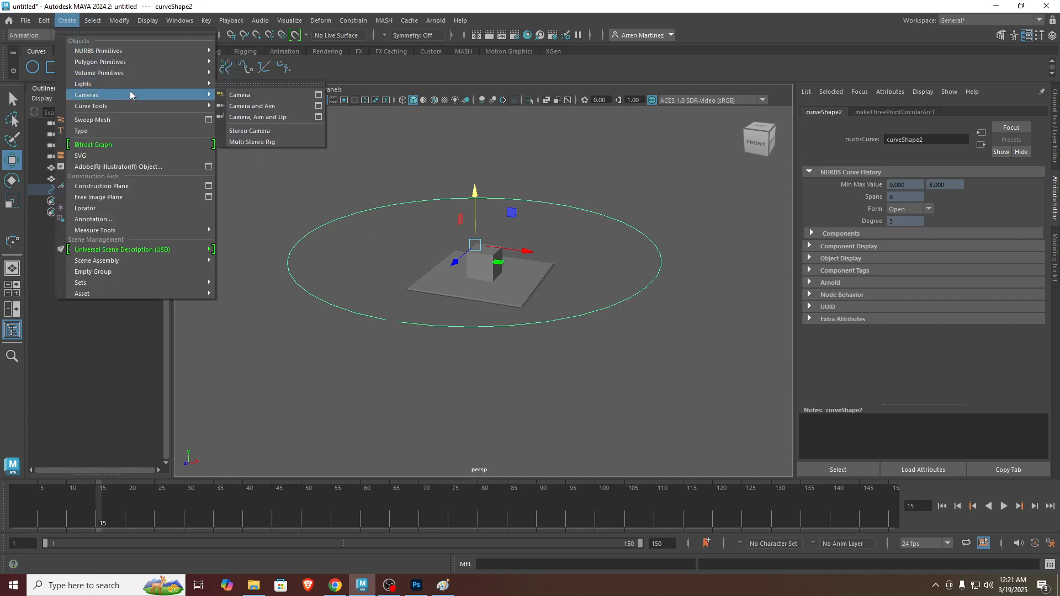
left_click(119, 21)
left_click(67, 20)
mouse_move(103, 98)
left_click(254, 95)
left_click_drag(467, 297, 345, 363)
left_click_drag(402, 341, 395, 287)
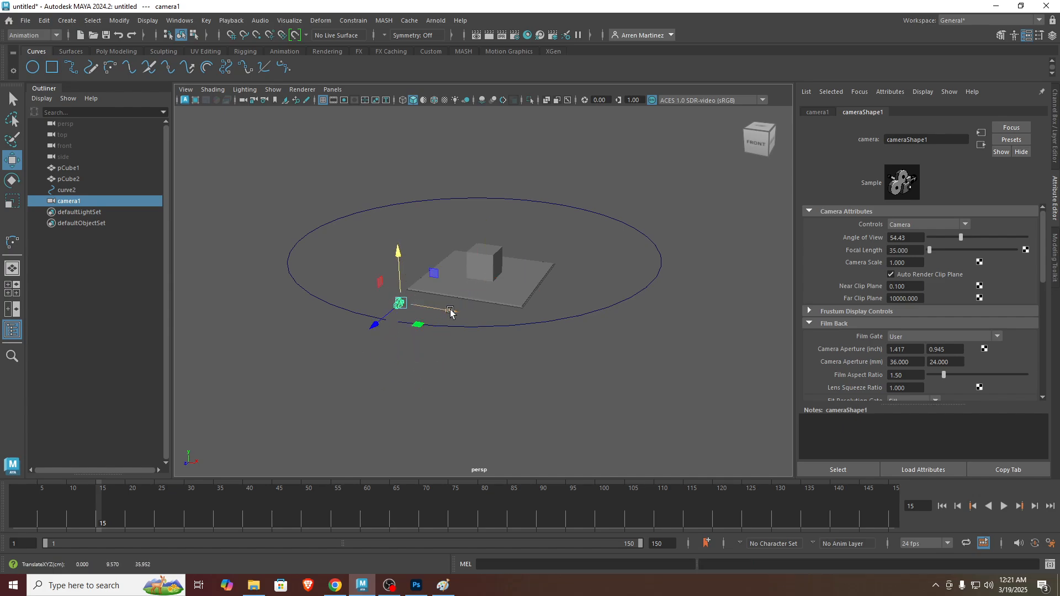
left_click_drag(450, 311, 443, 309)
left_click_drag(365, 324, 340, 342)
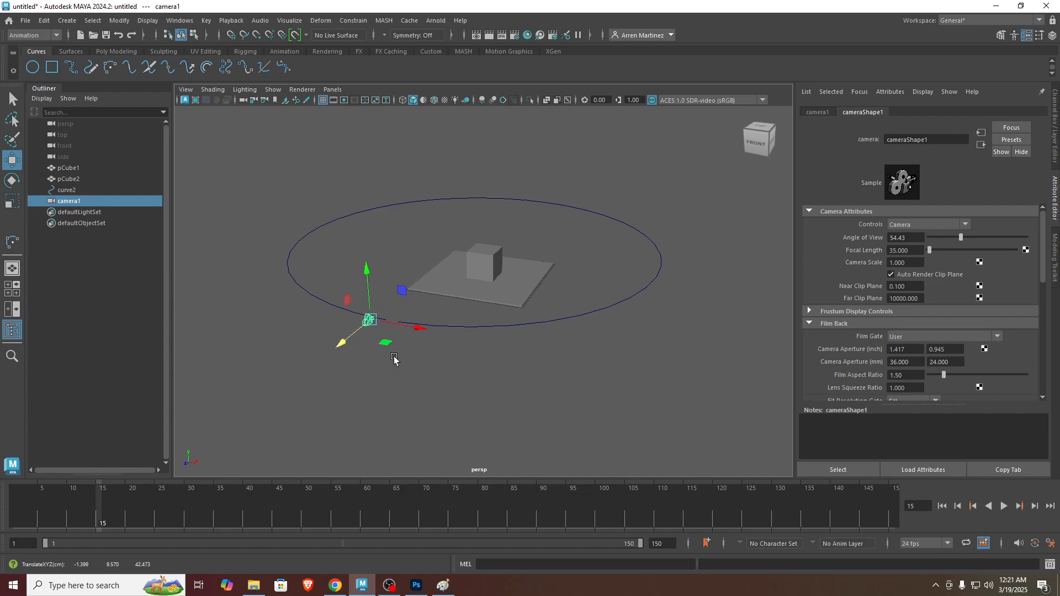
Step: Enlarge the camera and fine-tune its position at the curve's gap to about X 1.7, Y 10.3, Z 42.0
scroll(403, 363, "up", 3)
middle_click_drag(278, 383, 319, 361, "alt")
left_click_drag(308, 336, 354, 346)
left_click_drag(307, 319, 307, 306)
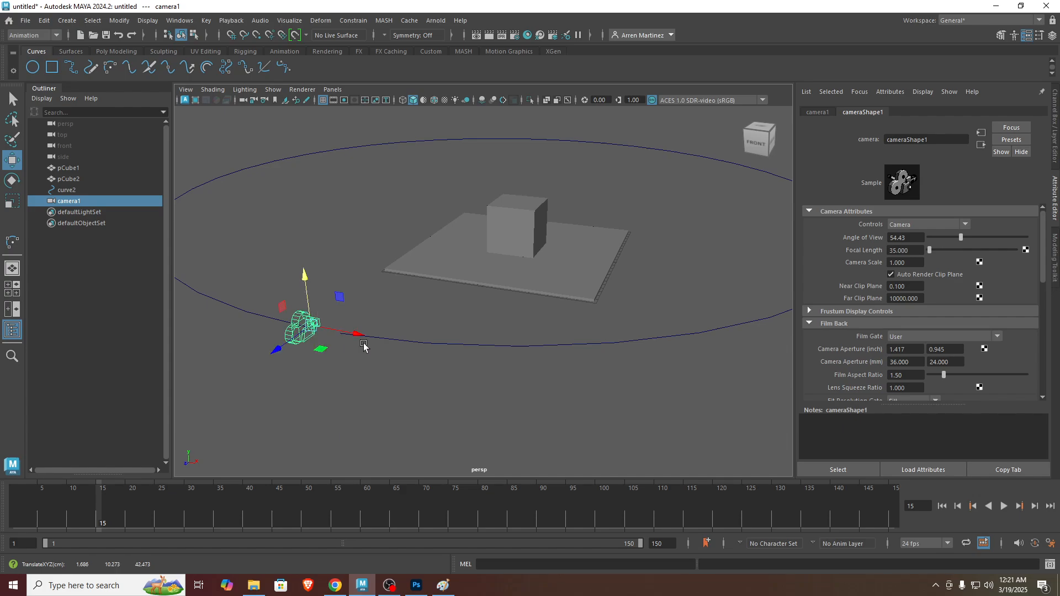
left_click_drag(283, 357, 371, 338)
key("r")
key("w")
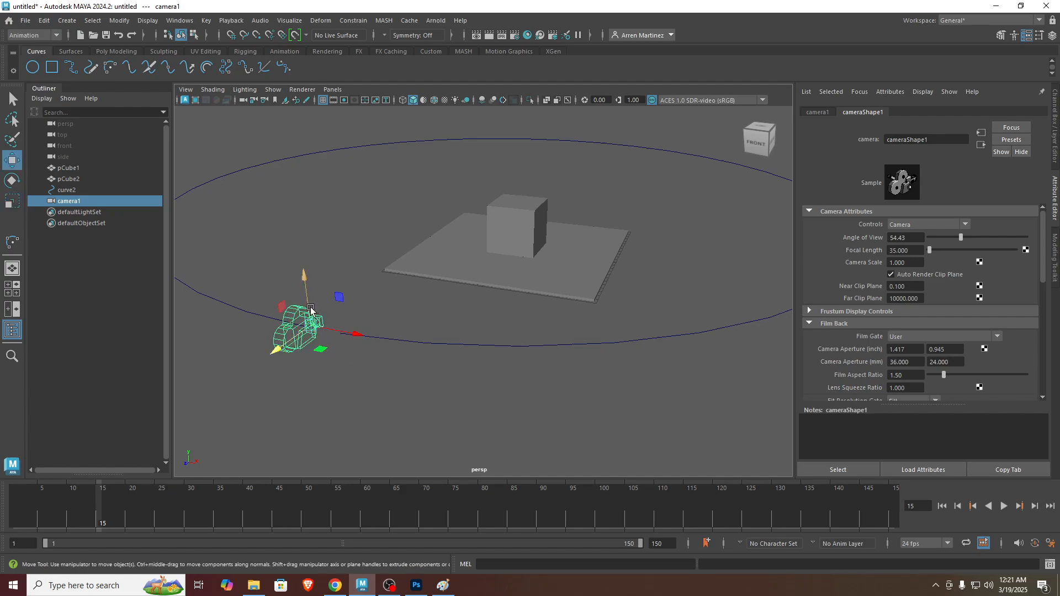
left_click_drag(294, 342, 301, 341)
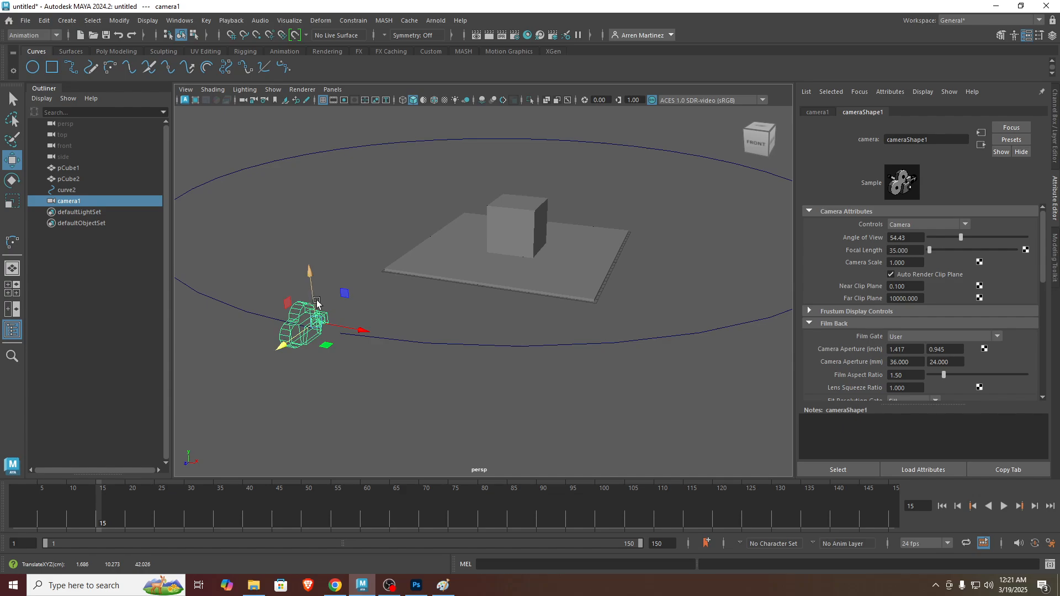
scroll(376, 372, "down", 2)
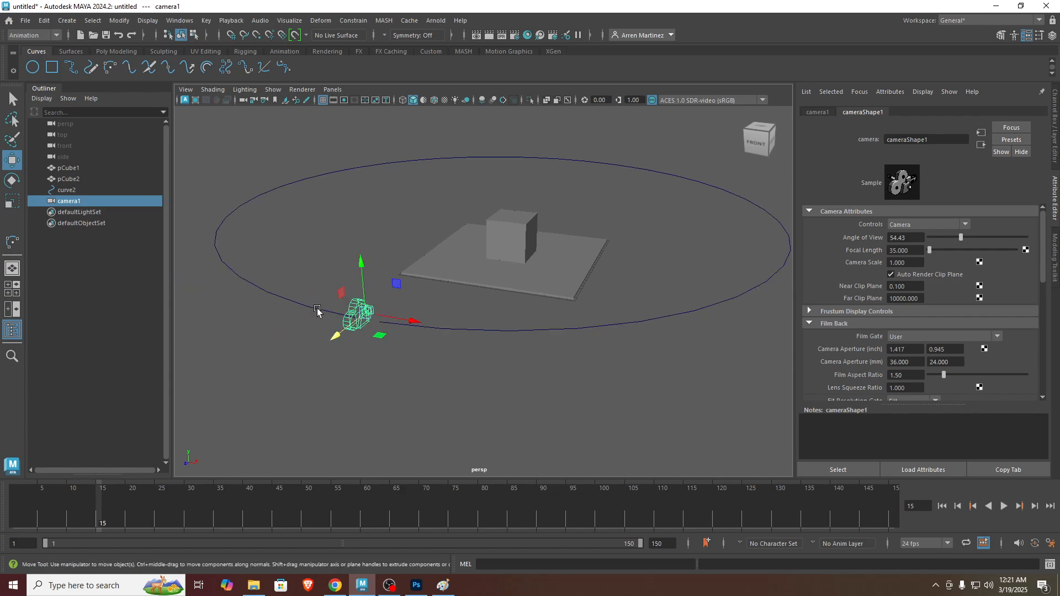
Step: With the Animation menu set active, attach the camera to the circular curve as its motion path
left_click_drag(295, 278, 317, 329)
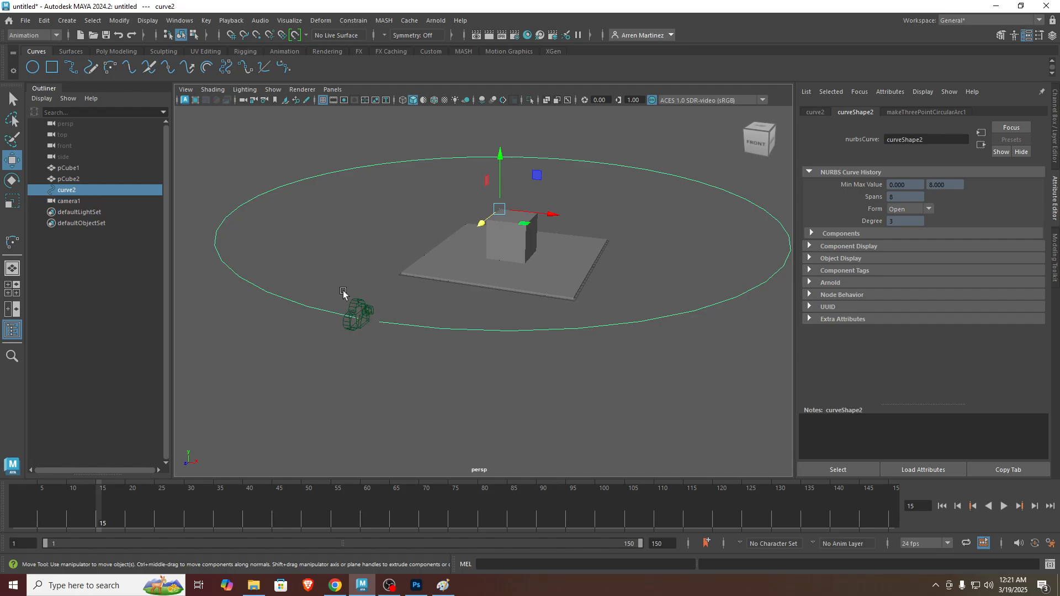
left_click(358, 312)
left_click(317, 312, "shift")
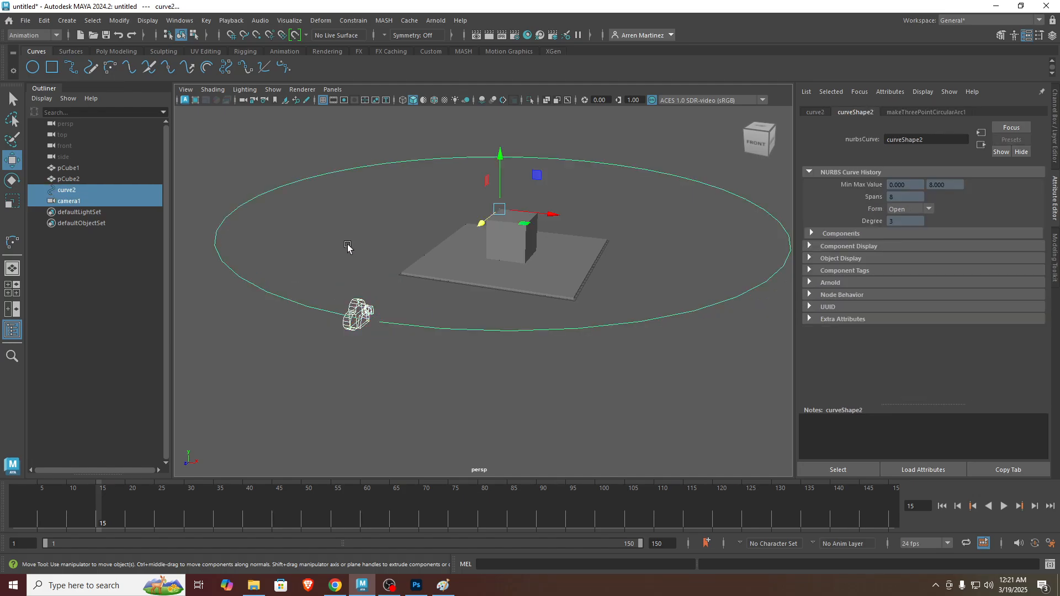
left_click(44, 38)
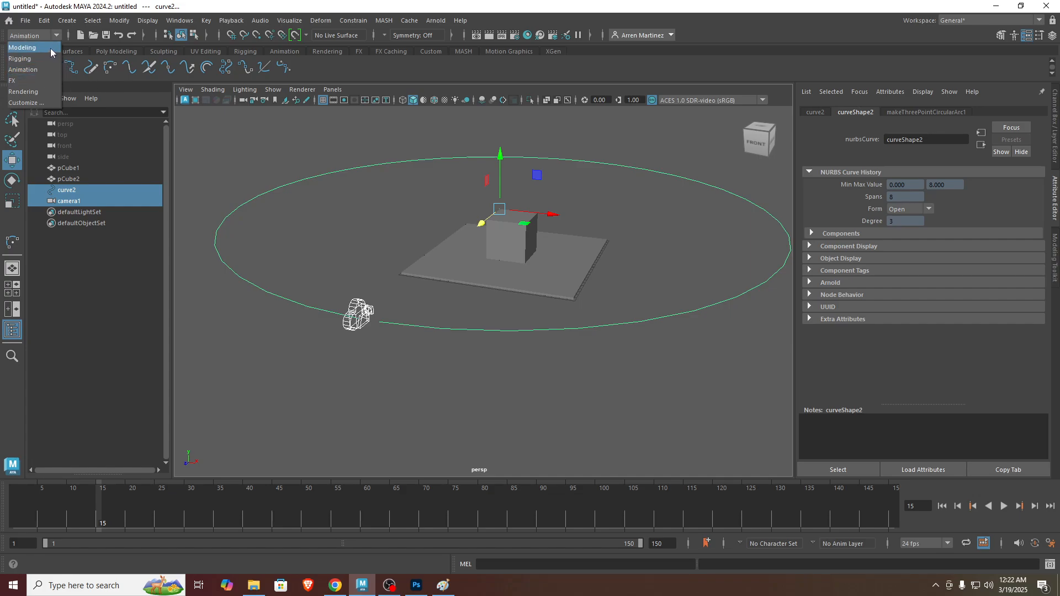
left_click(51, 48)
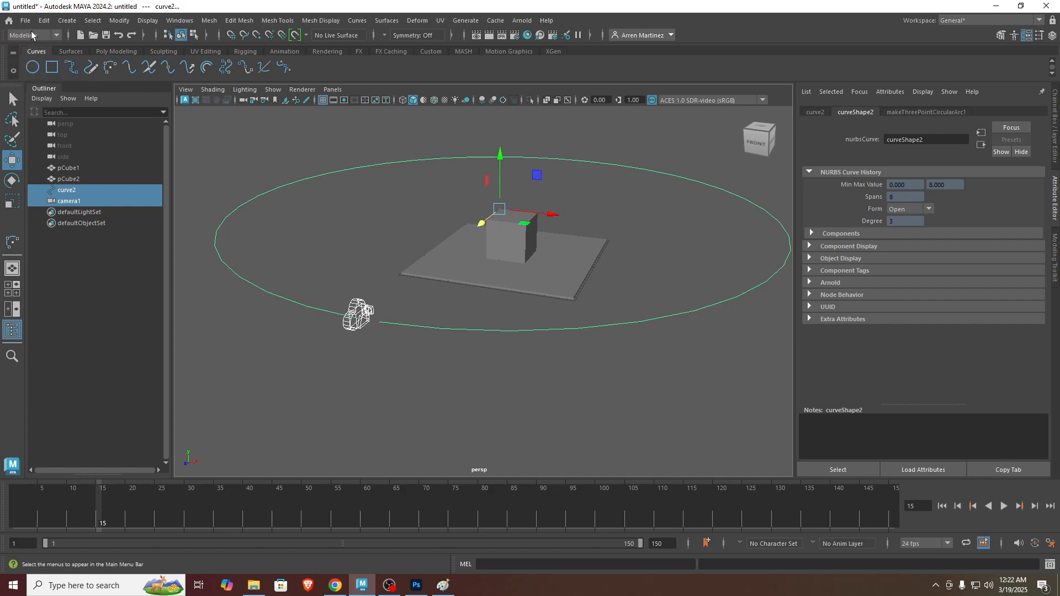
left_click(31, 35)
left_click(38, 69)
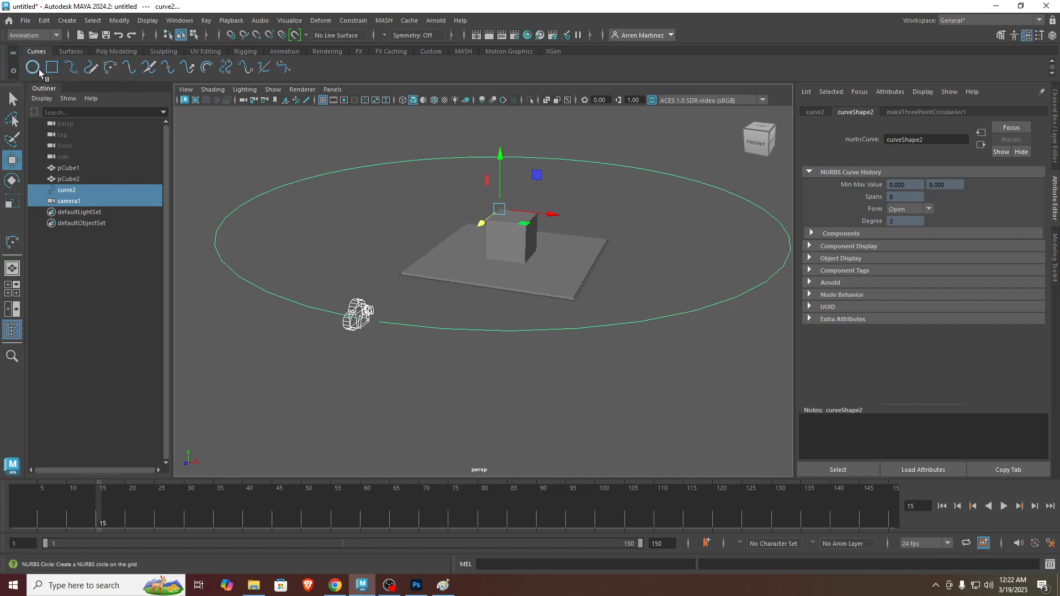
left_click(356, 21)
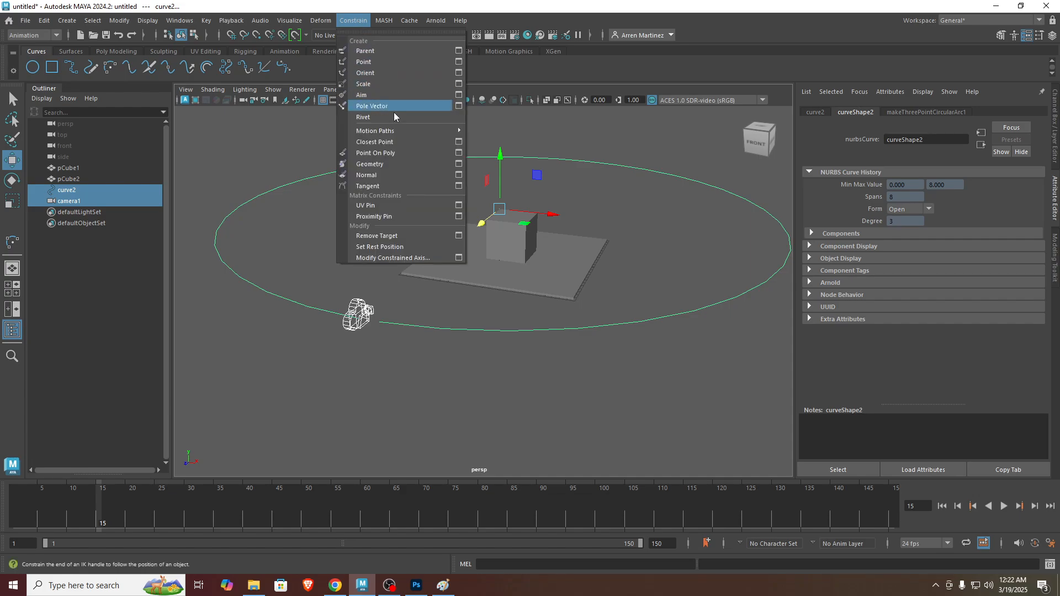
mouse_move(402, 132)
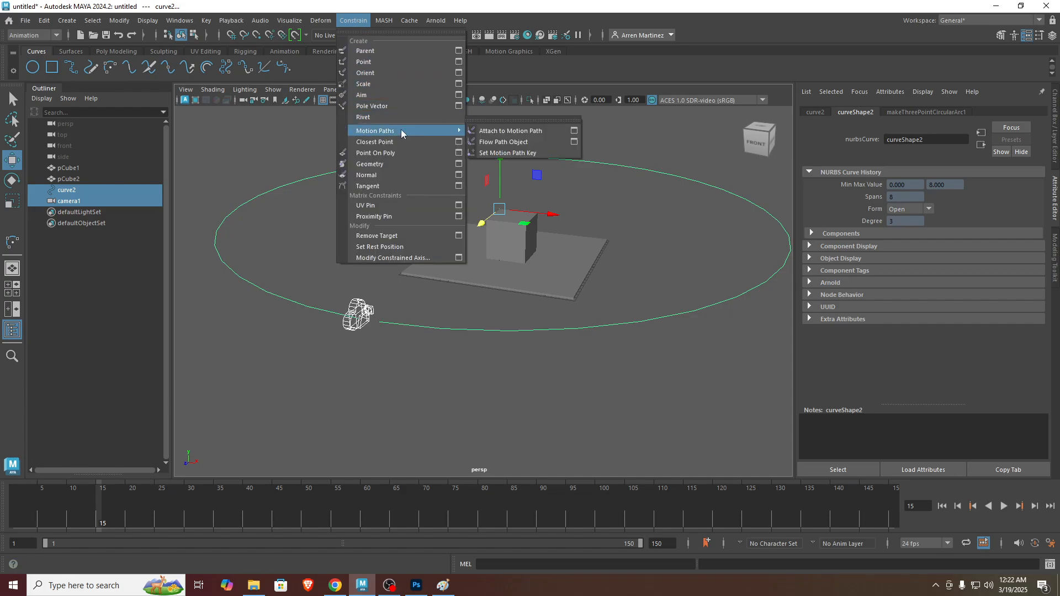
left_click(506, 132)
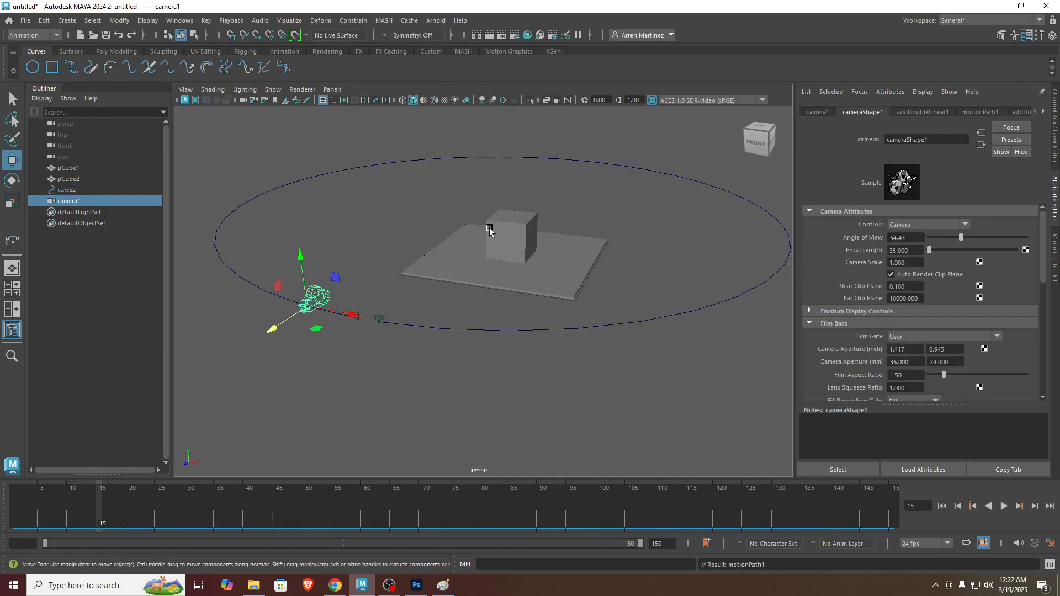
scroll(369, 351, "up", 3)
middle_click_drag(296, 314, 509, 293, "alt")
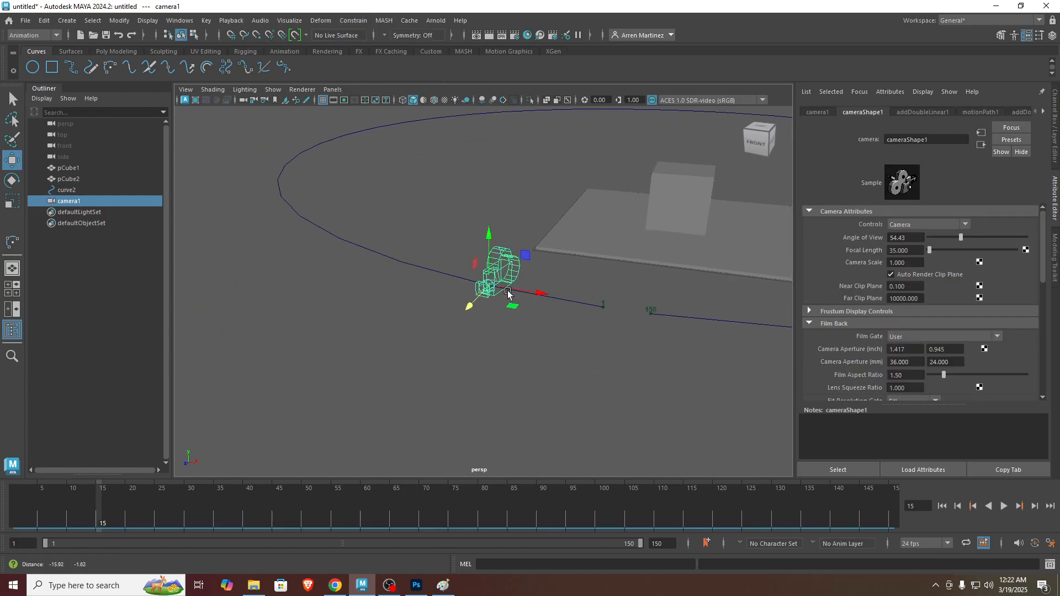
Step: Examine from several angles which way the camera faces on the circular curve
left_click_drag(508, 293, 392, 312, "alt")
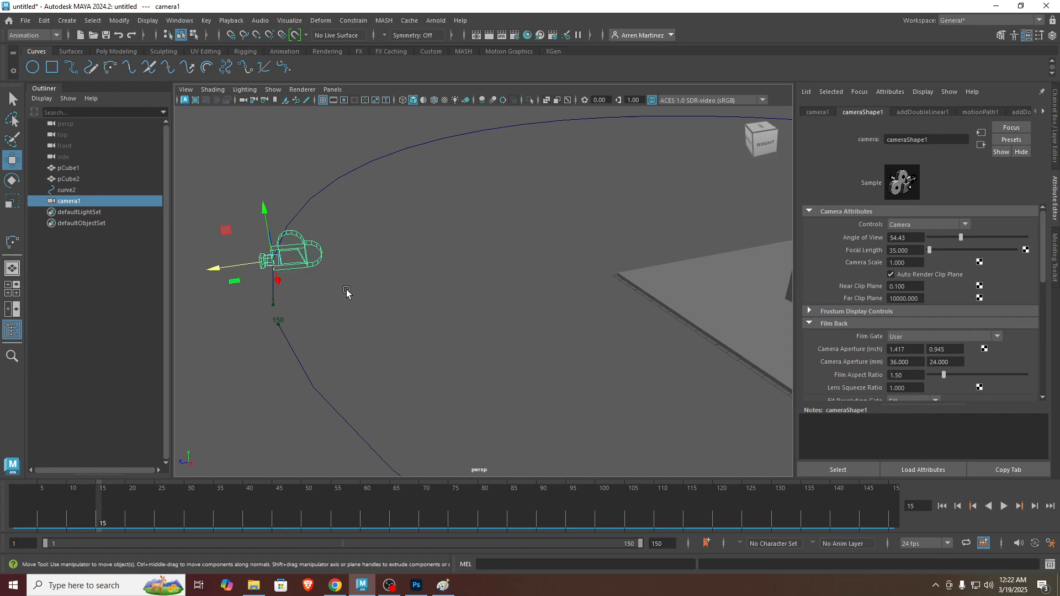
left_click_drag(343, 292, 447, 294, "alt")
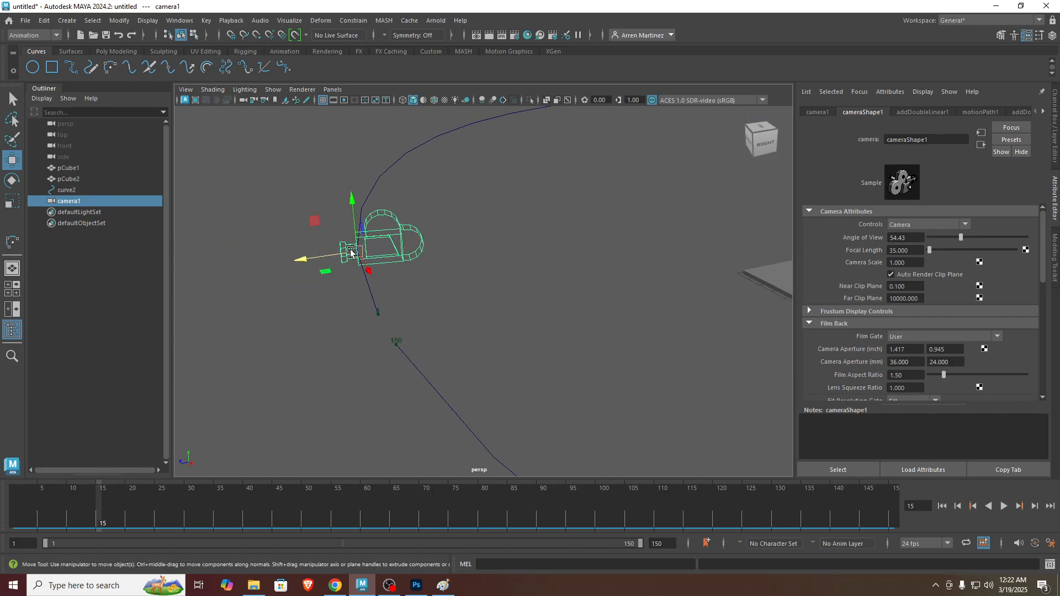
scroll(463, 285, "down", 3)
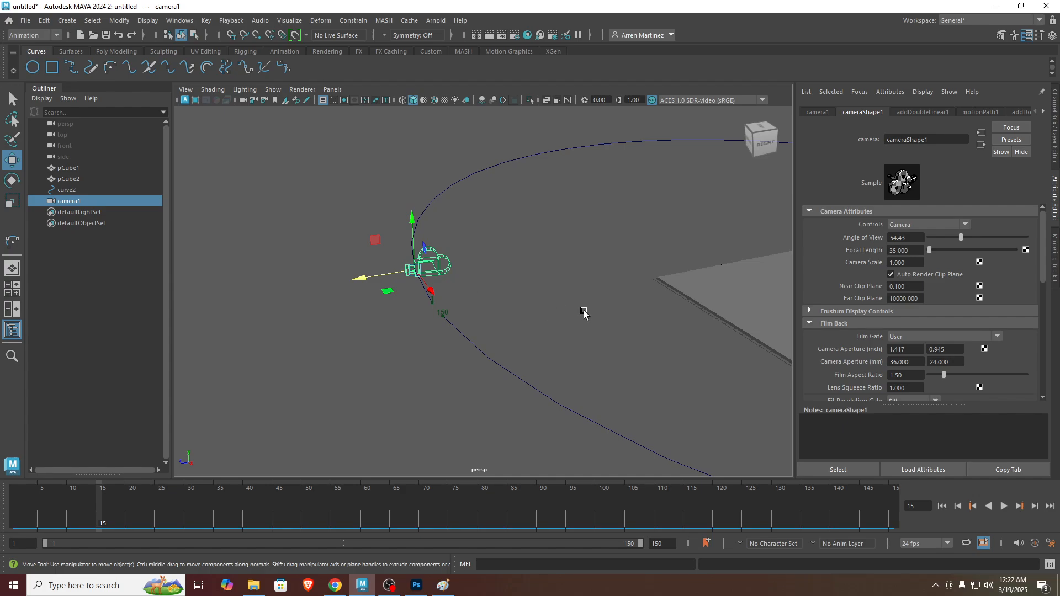
scroll(585, 313, "down", 3)
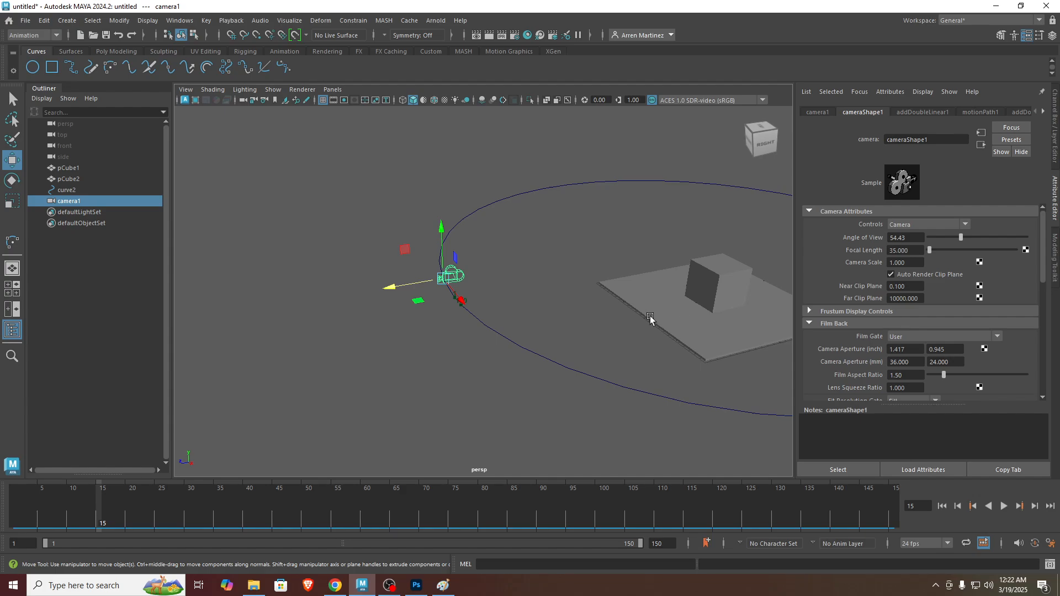
scroll(449, 298, "up", 3)
left_click(450, 291)
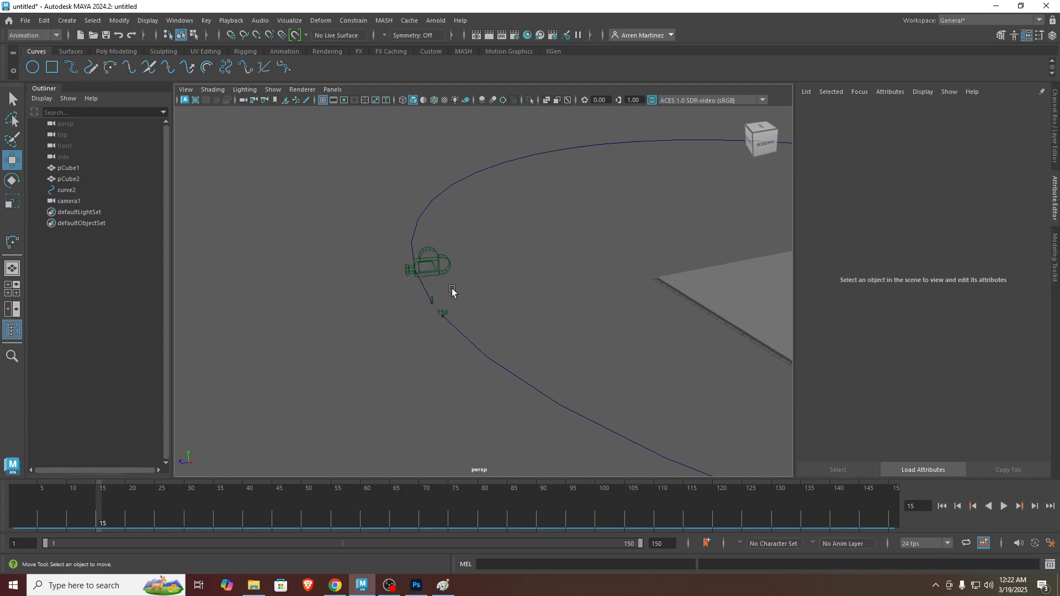
left_click_drag(487, 284, 386, 276, "alt")
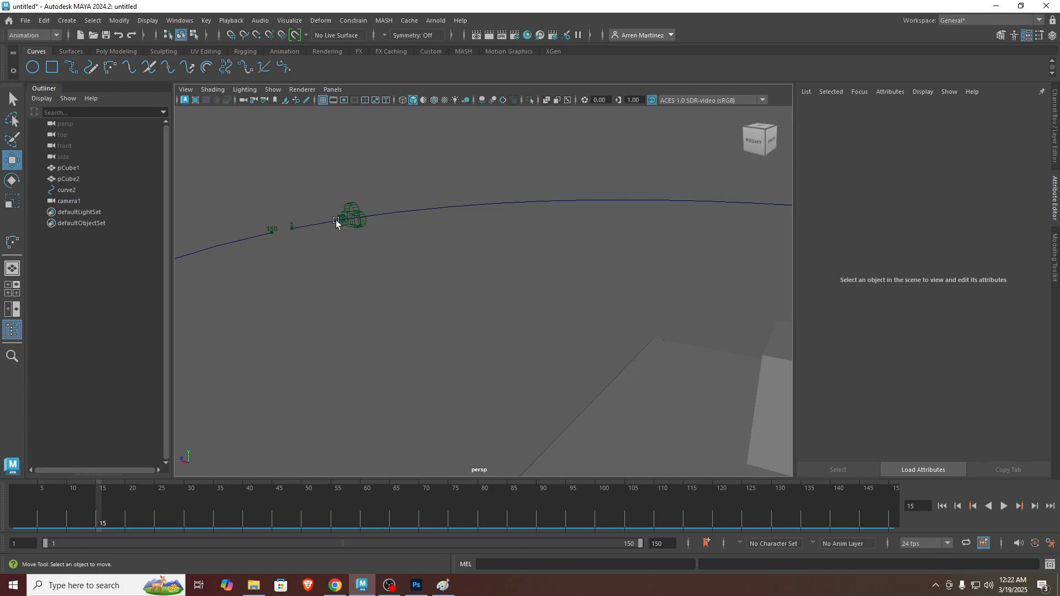
left_click_drag(260, 259, 485, 288, "alt")
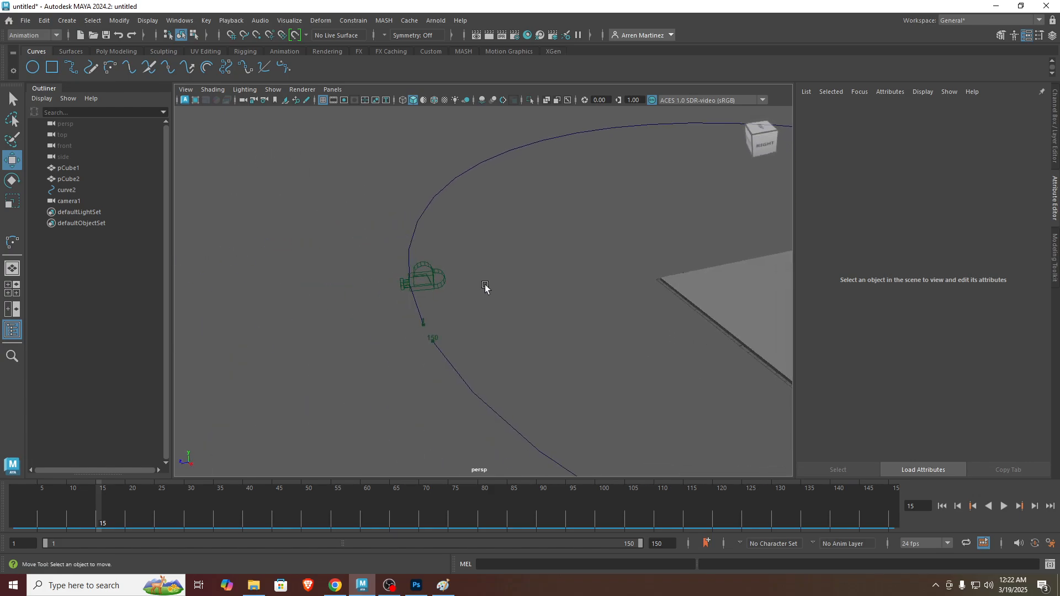
Step: Select the camera together with the circular curve and enable Inverse Front in the motionPath1 attributes
left_click_drag(380, 271, 428, 301)
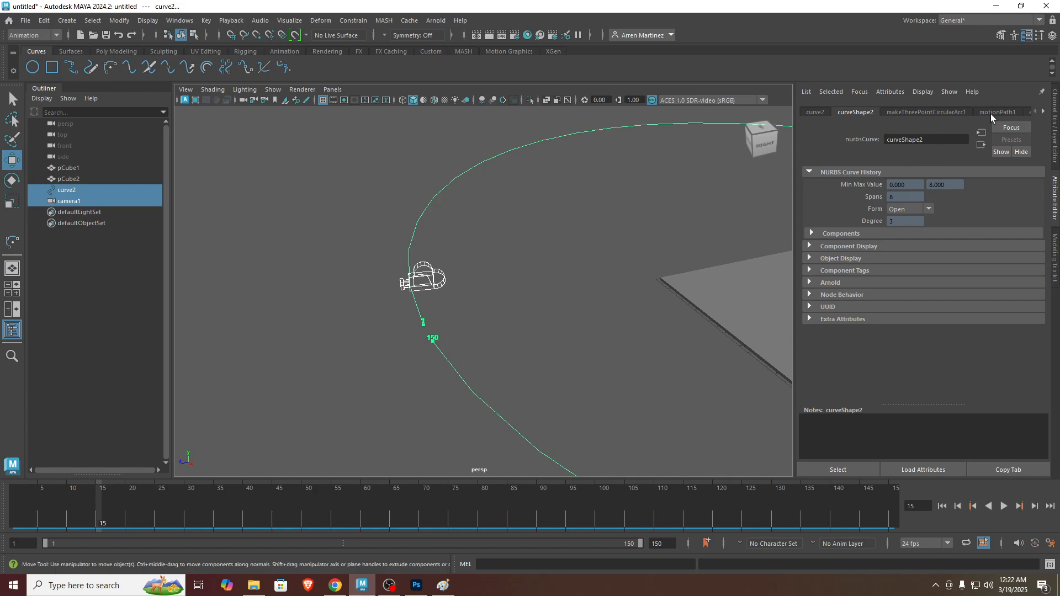
left_click(1056, 209)
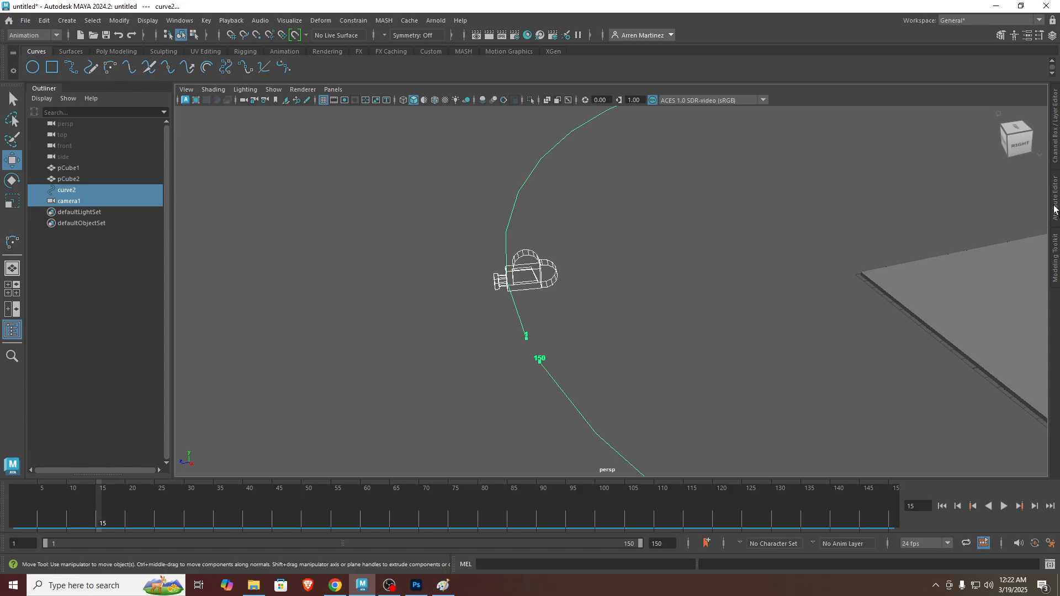
left_click(1056, 209)
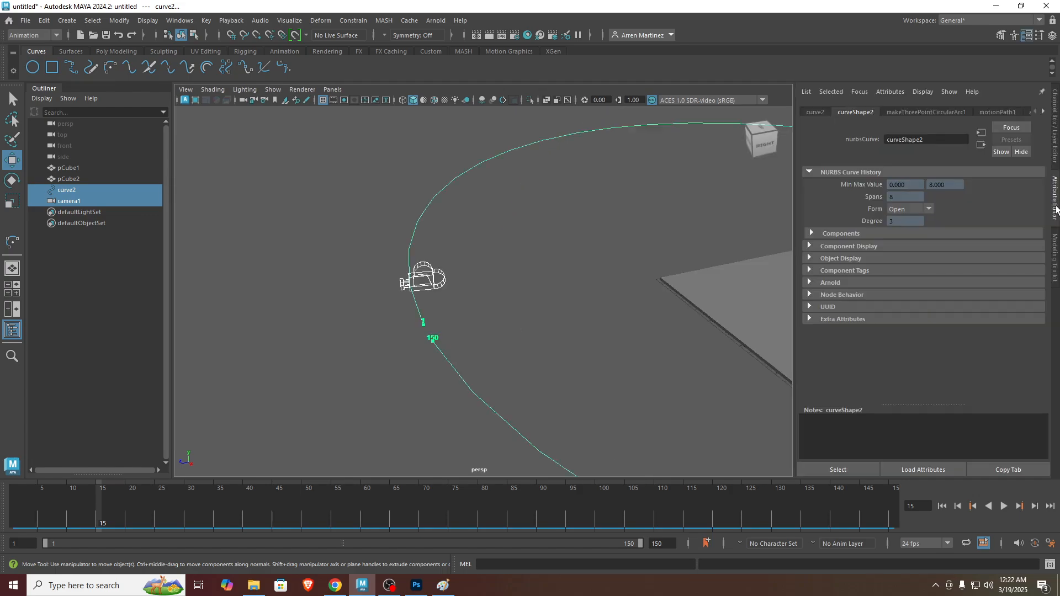
left_click(992, 114)
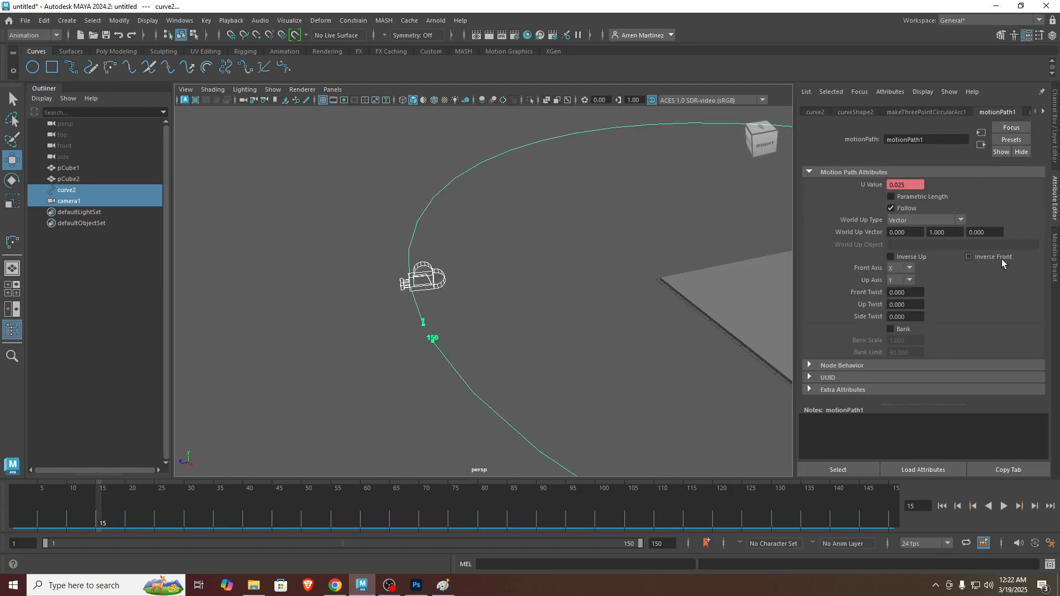
left_click(969, 257)
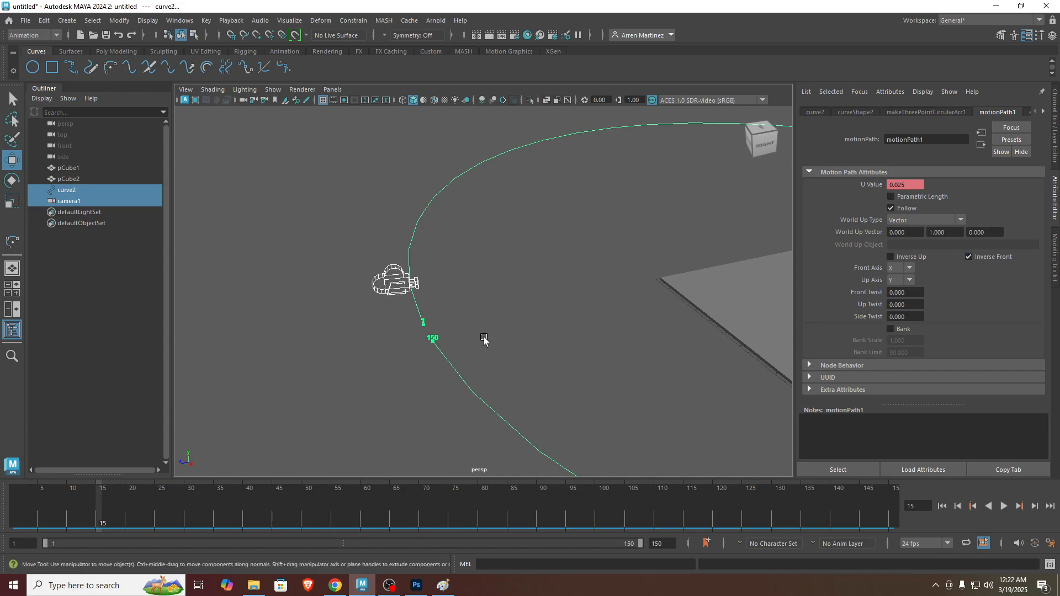
Step: Play the animation from frame 1 to check the camera's travel along the curve, and return to frame 1
left_click_drag(485, 343, 442, 351, "alt")
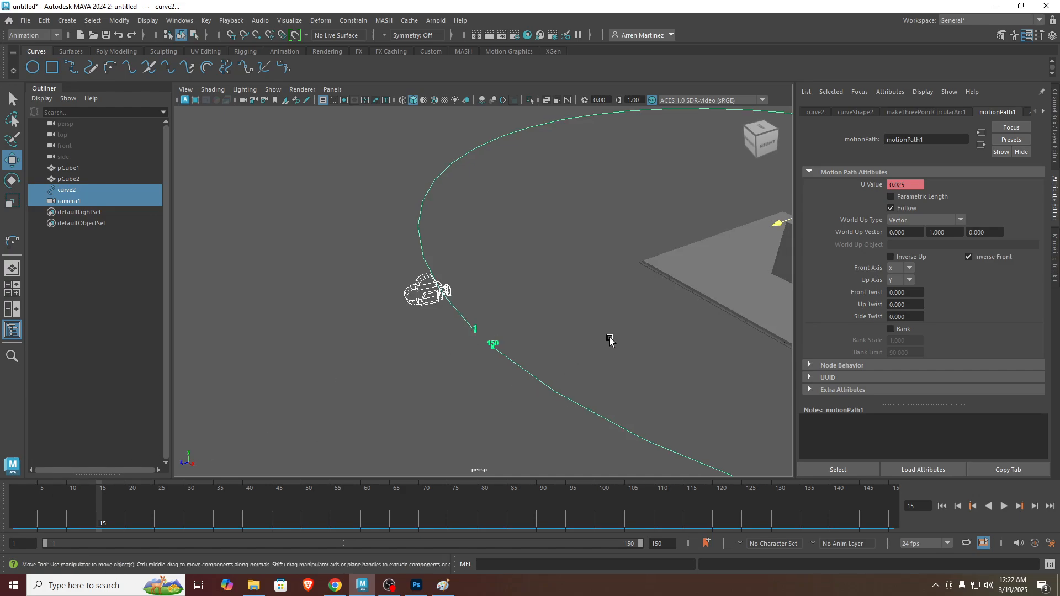
left_click_drag(609, 339, 370, 346, "alt")
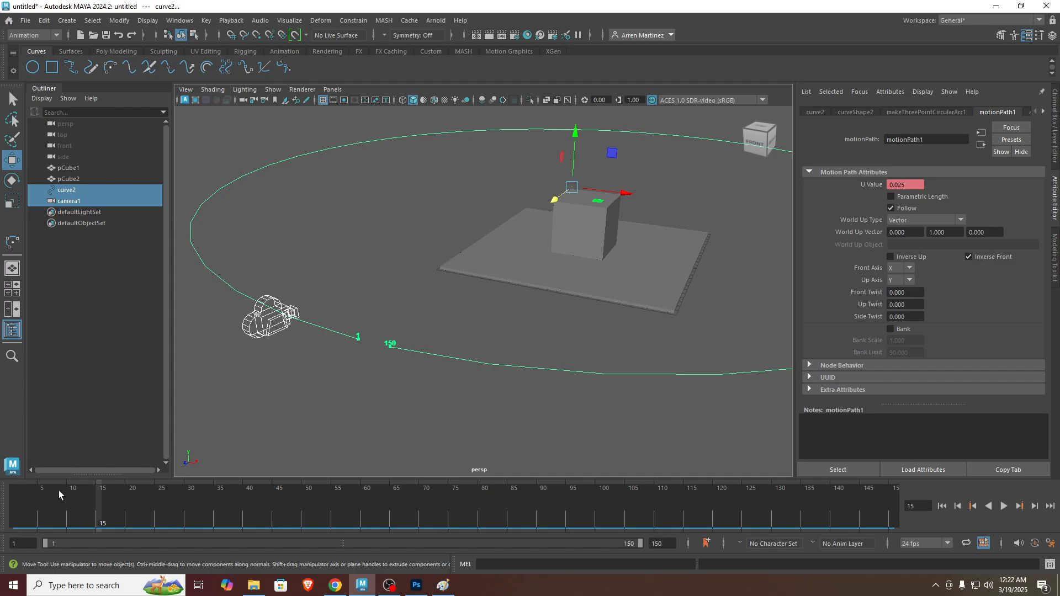
left_click(16, 514)
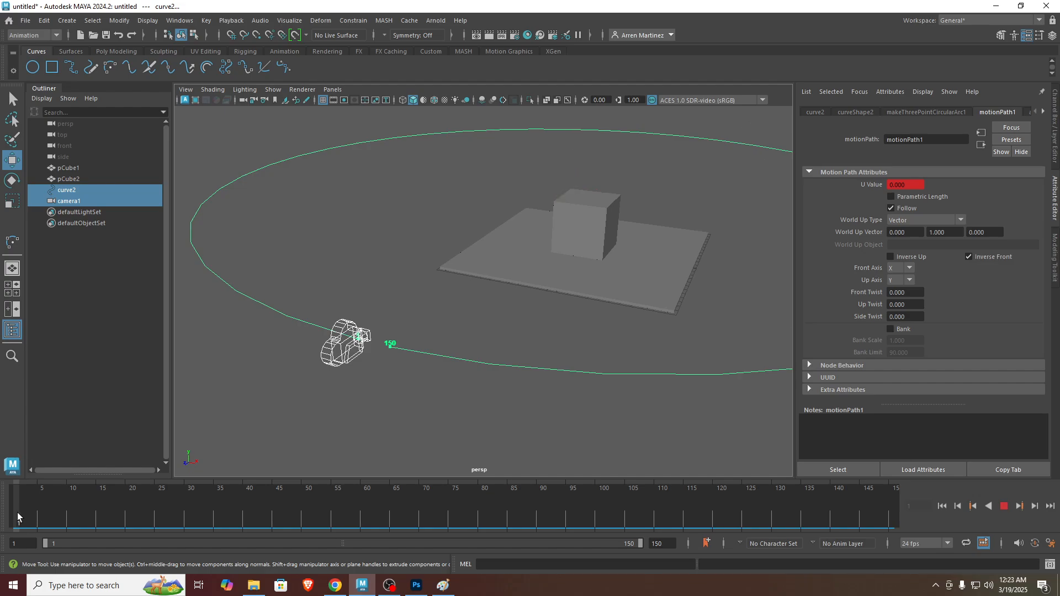
left_click_drag(15, 516, 16, 491)
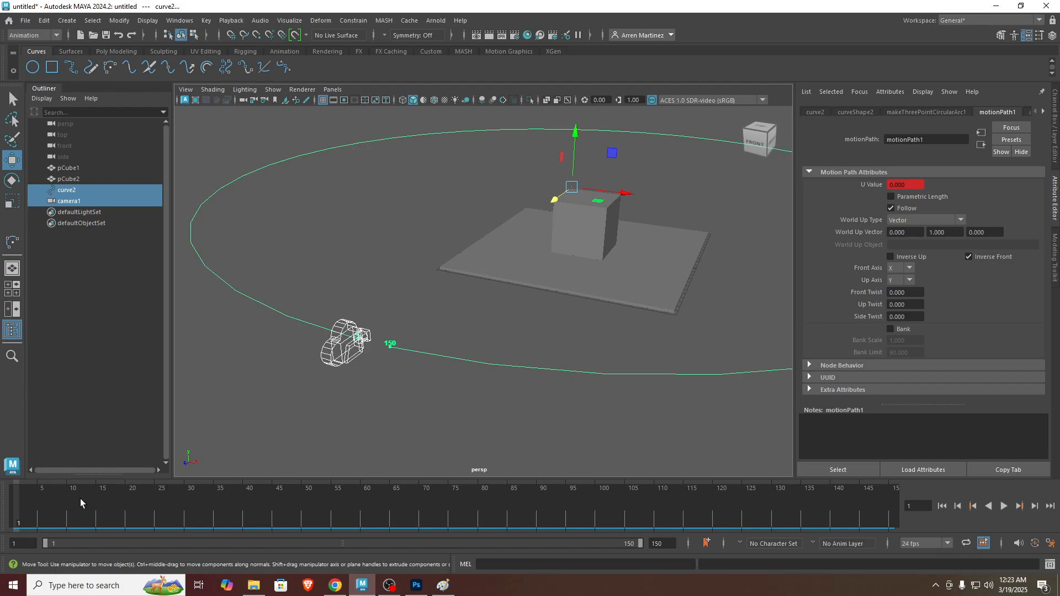
key("alt+v")
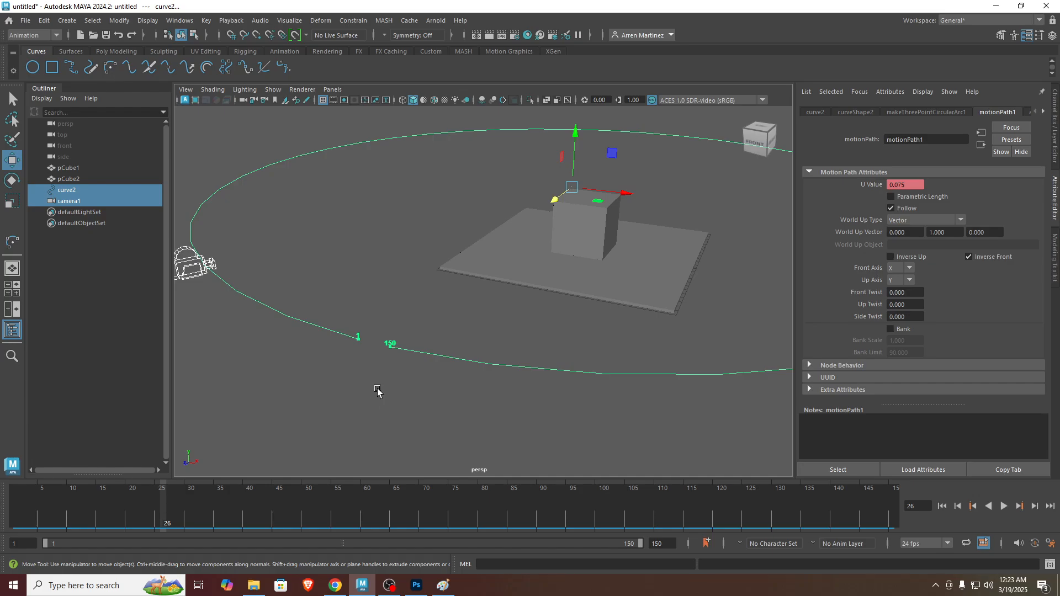
left_click_drag(160, 500, 16, 495)
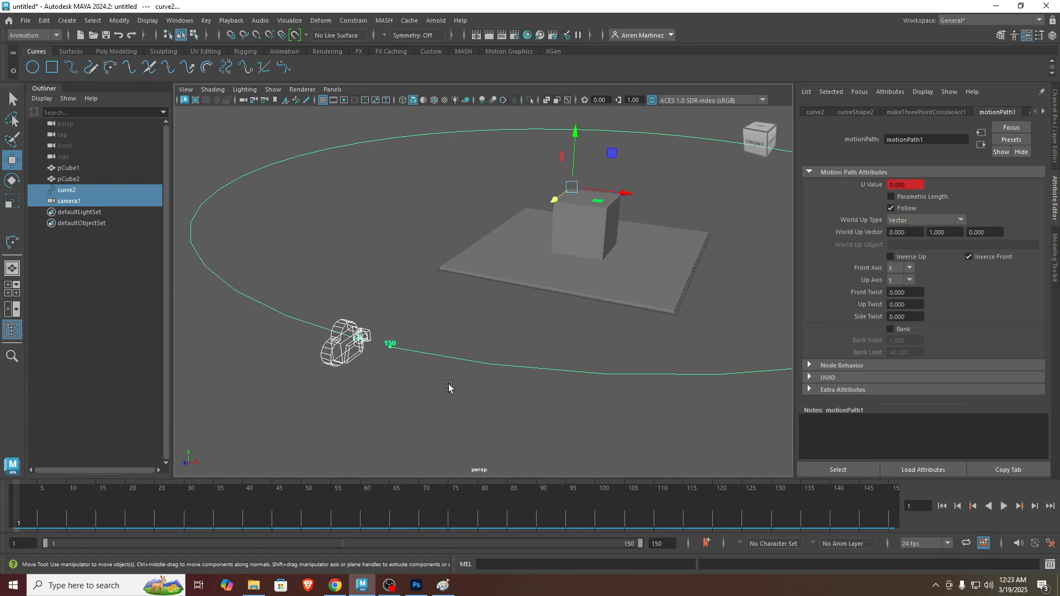
Step: Try a Front Twist of 15 on the camera's motion path
scroll(449, 385, "up", 5)
scroll(449, 385, "down", 2)
middle_click_drag(282, 396, 395, 317, "alt")
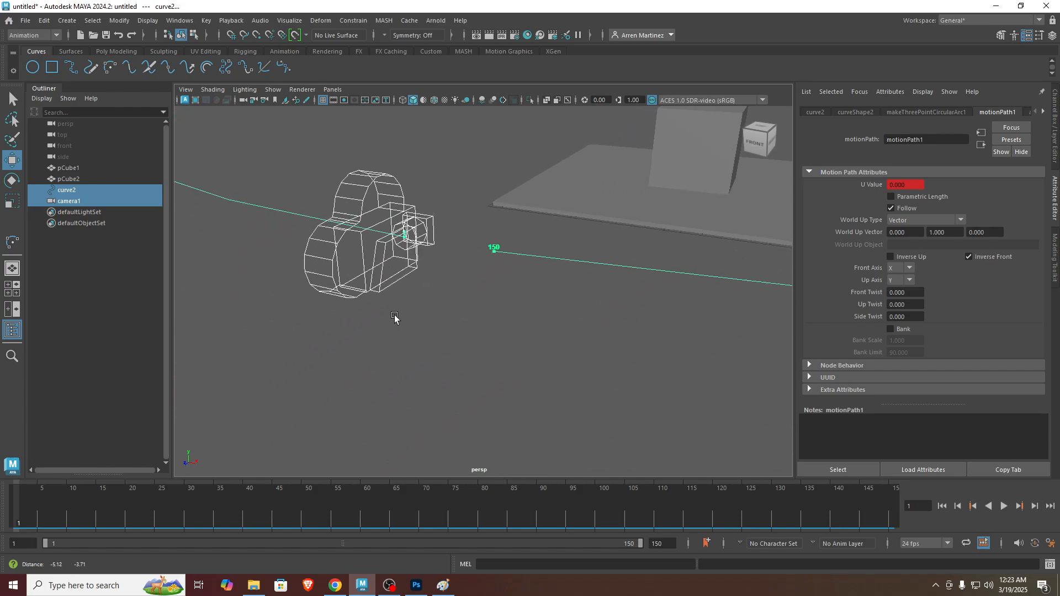
middle_click_drag(485, 305, 422, 331, "alt")
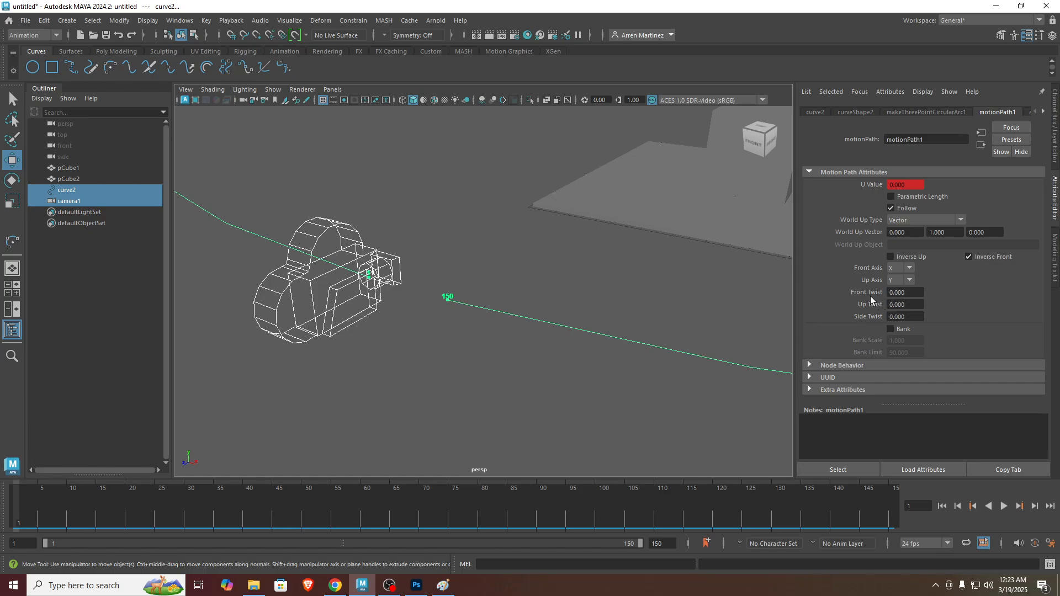
left_click(911, 294)
type("15")
key("Return")
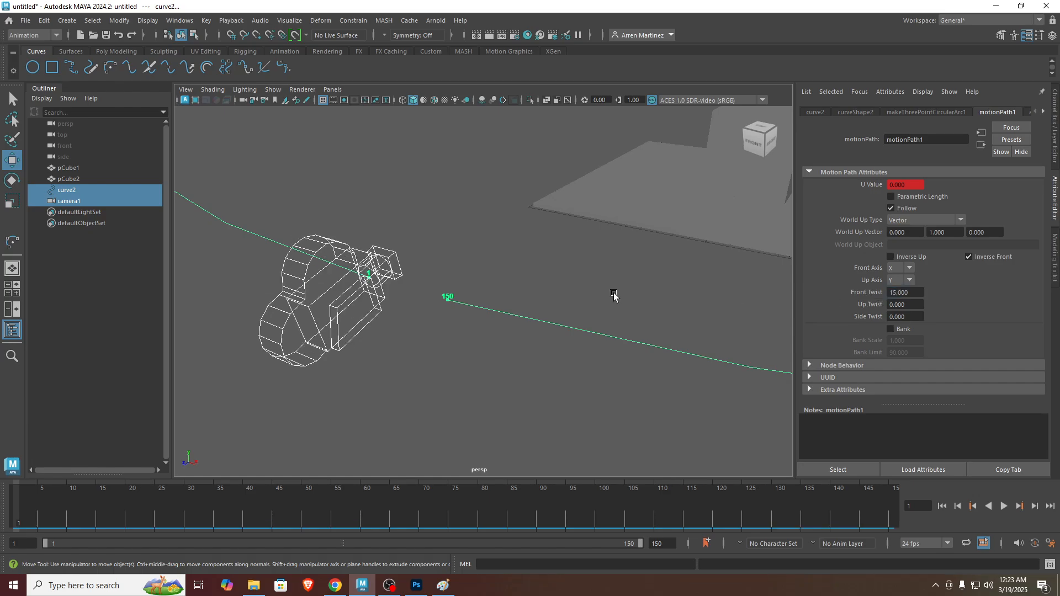
Step: Try a Front Twist of -20 on the motion path and reset it to 0
middle_click_drag(615, 298, 406, 328, "alt")
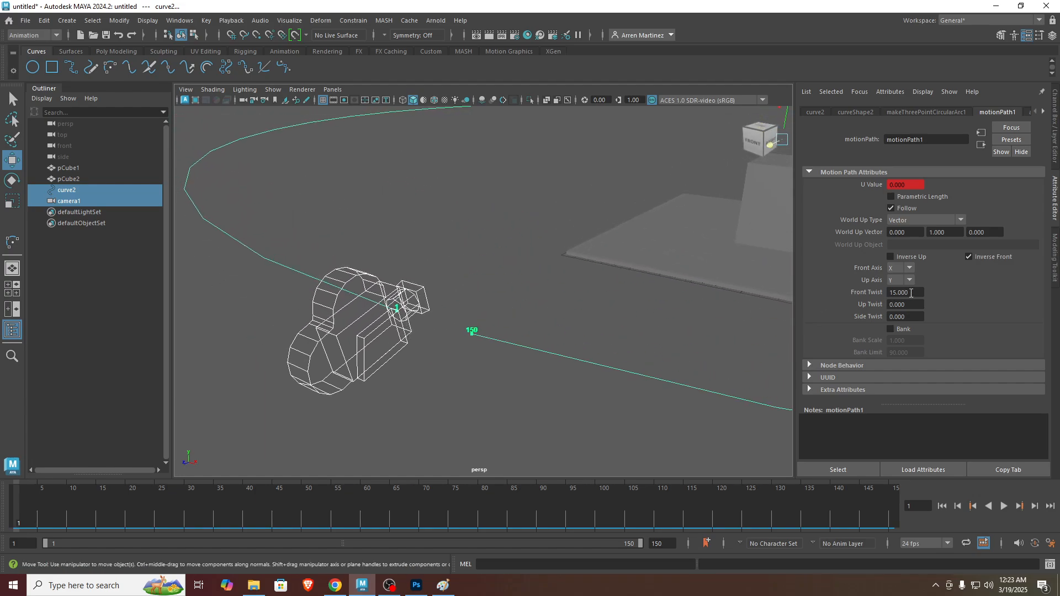
left_click(894, 292)
type("-29")
key("Return")
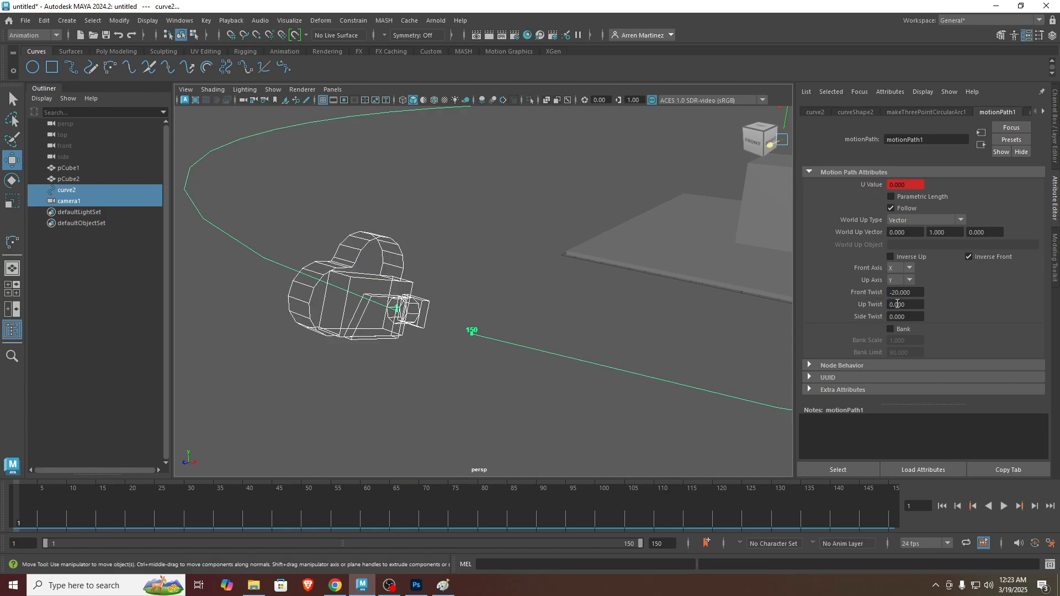
mouse_move(430, 318)
left_mouse_down("alt")
mouse_move(420, 322)
mouse_move(440, 319)
left_mouse_up("alt")
left_click_drag(909, 295, 887, 295)
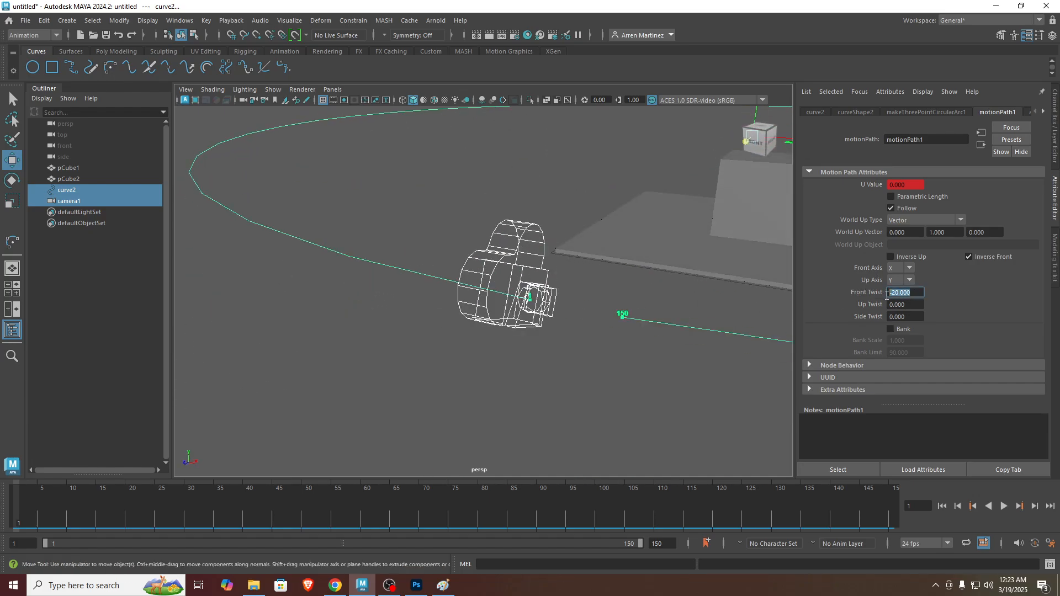
type("0")
Step: Try an Up Twist of -15 on the motion path and check the camera's direction relative to the cube
left_click(906, 303)
left_click_drag(911, 304, 872, 308)
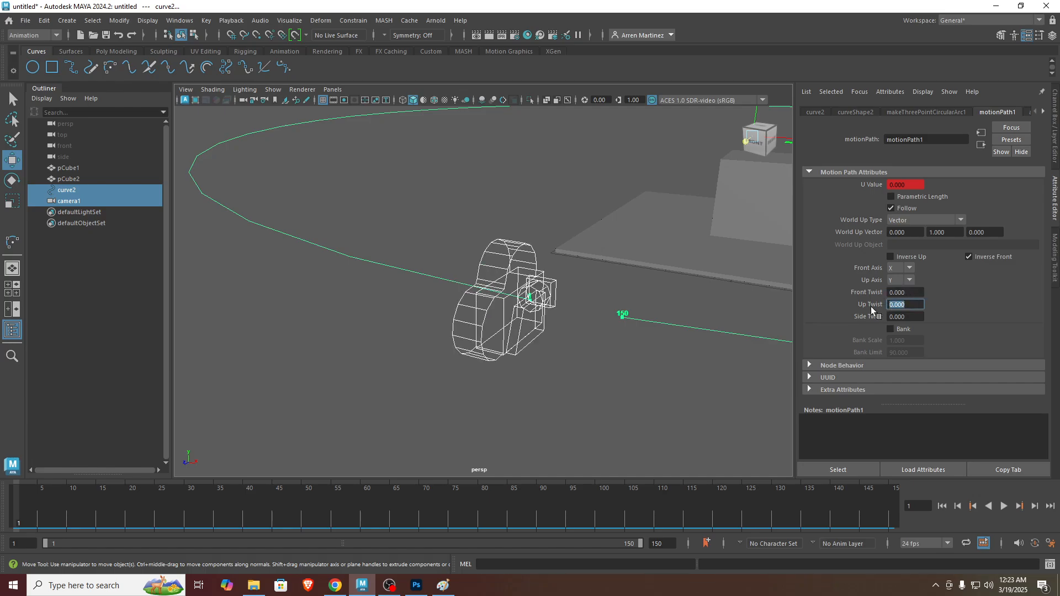
type("-15")
key("Return")
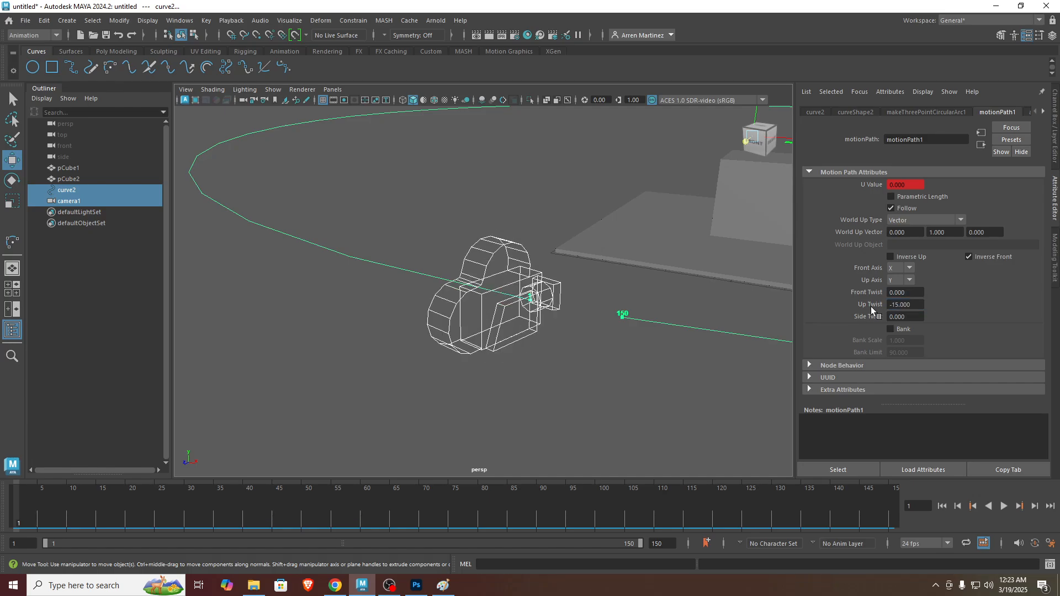
left_click_drag(679, 366, 565, 345, "alt")
scroll(558, 341, "down", 5)
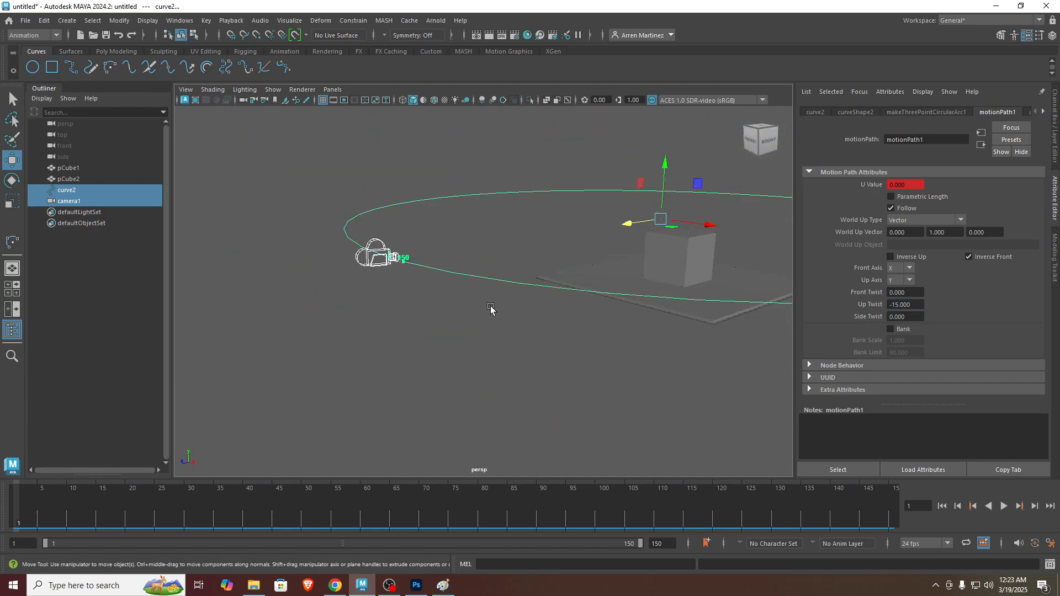
left_click_drag(489, 307, 442, 311, "alt")
scroll(385, 332, "up", 3)
left_click_drag(385, 332, 499, 293, "alt")
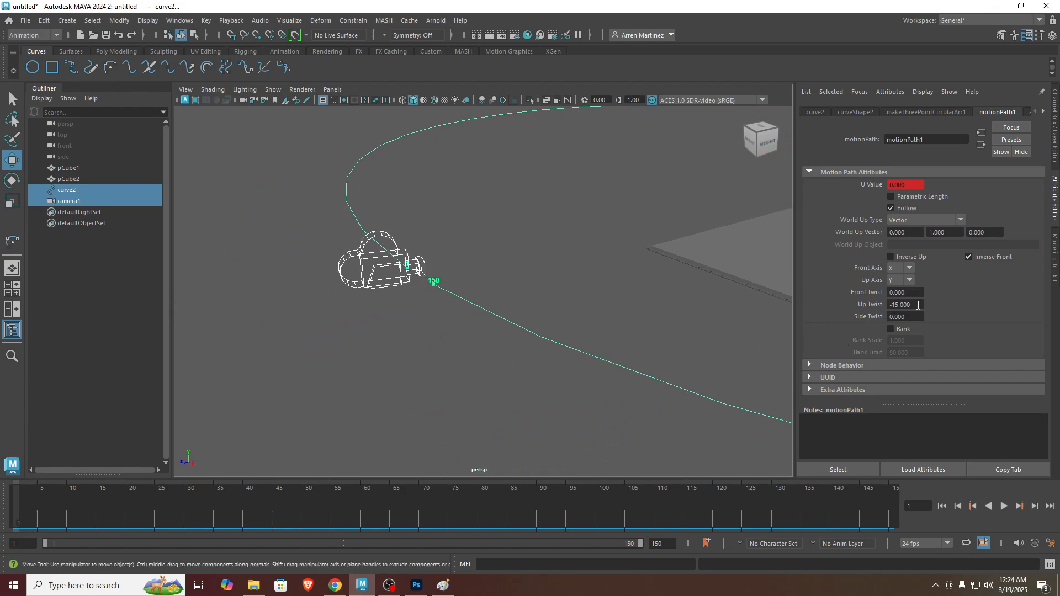
Step: Try an Up Twist of 20 on the motion path and reset it to 0
left_click_drag(918, 305, 889, 306)
type("20")
key("Return")
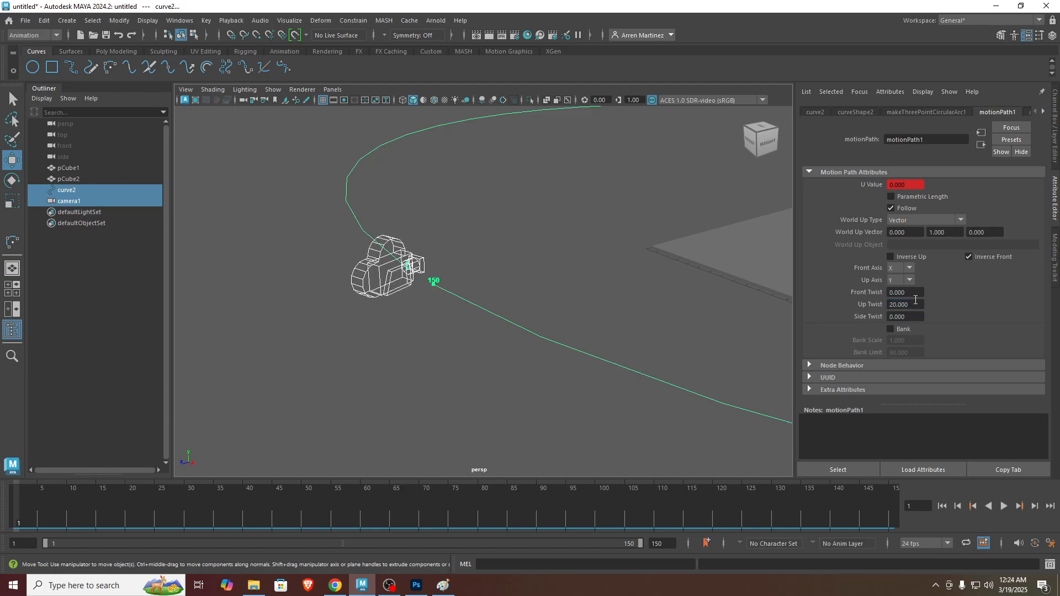
left_click_drag(914, 304, 888, 305)
type("0")
key("Tab")
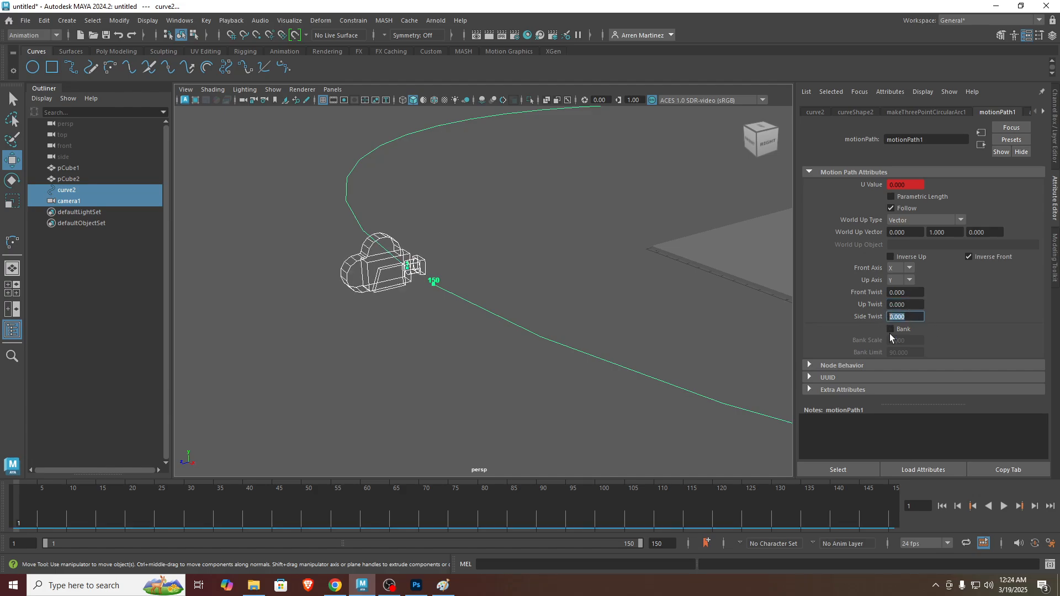
Step: Try a Side Twist of 20, inspect the camera's tilt, and undo the change
type("20")
key("Return")
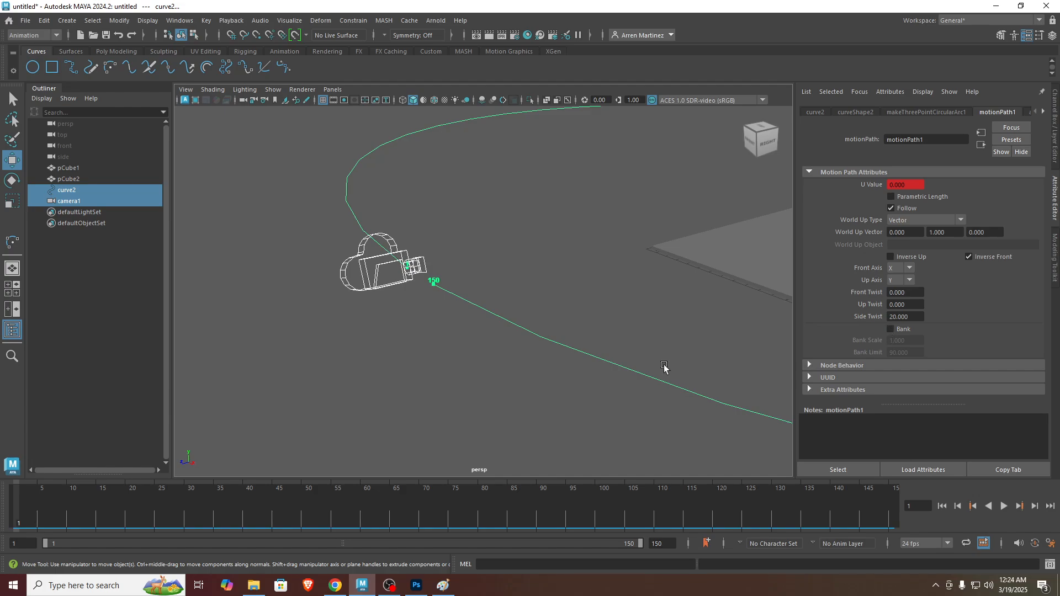
left_click_drag(502, 339, 477, 342, "alt")
middle_click_drag(418, 333, 462, 319, "alt")
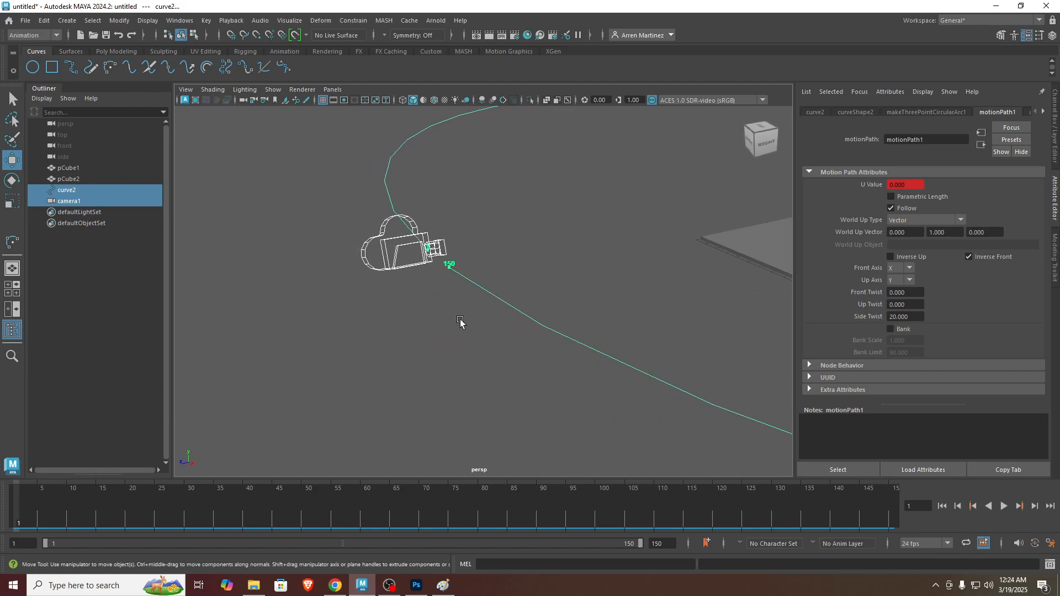
mouse_move(461, 324)
left_mouse_down("alt")
mouse_move(430, 331)
mouse_move(476, 330)
left_mouse_up("alt")
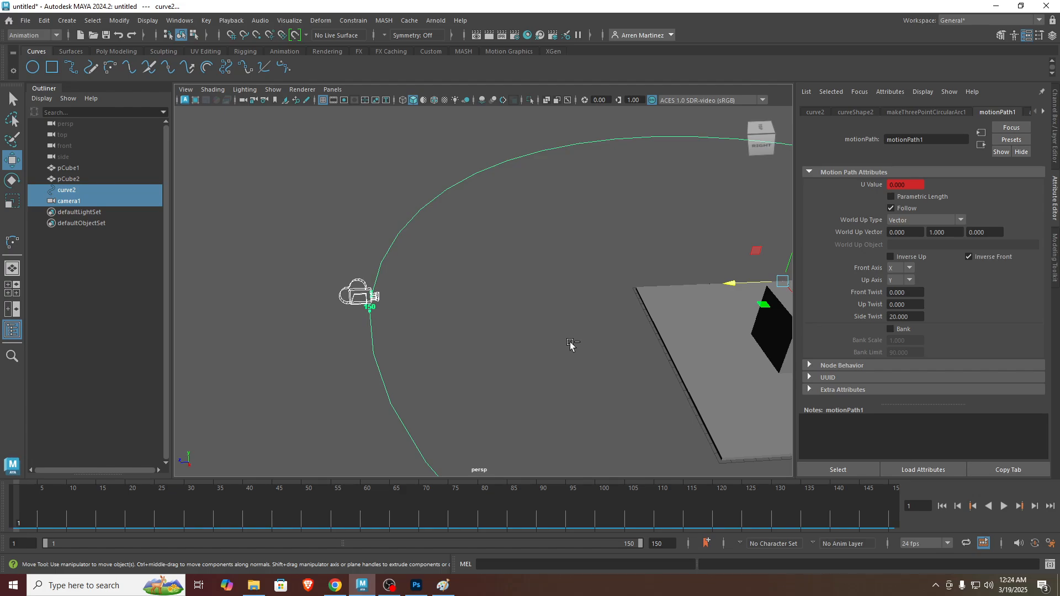
key("ctrl+z")
left_click_drag(407, 362, 422, 362, "alt")
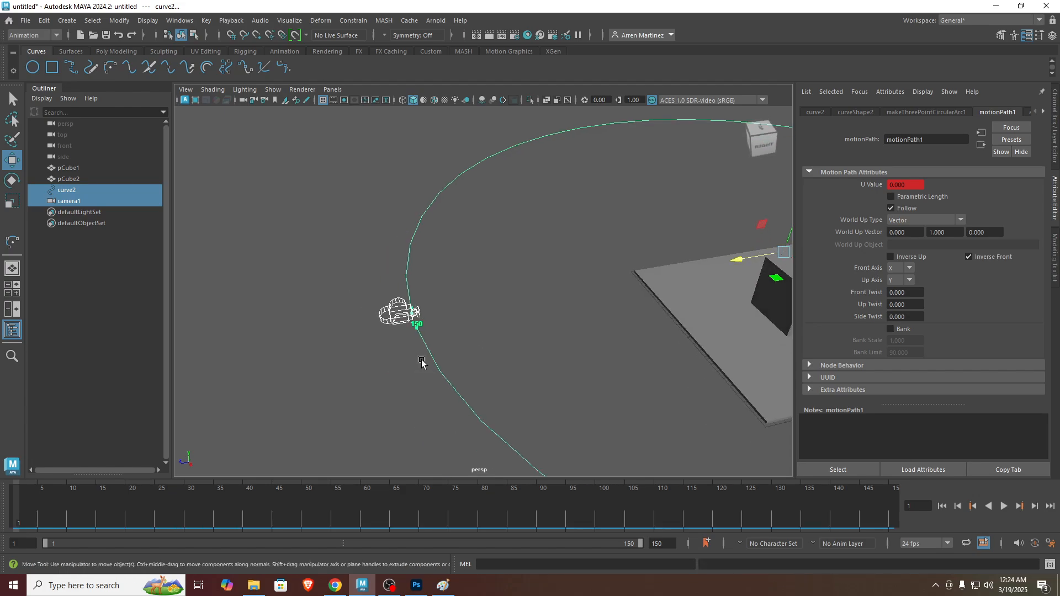